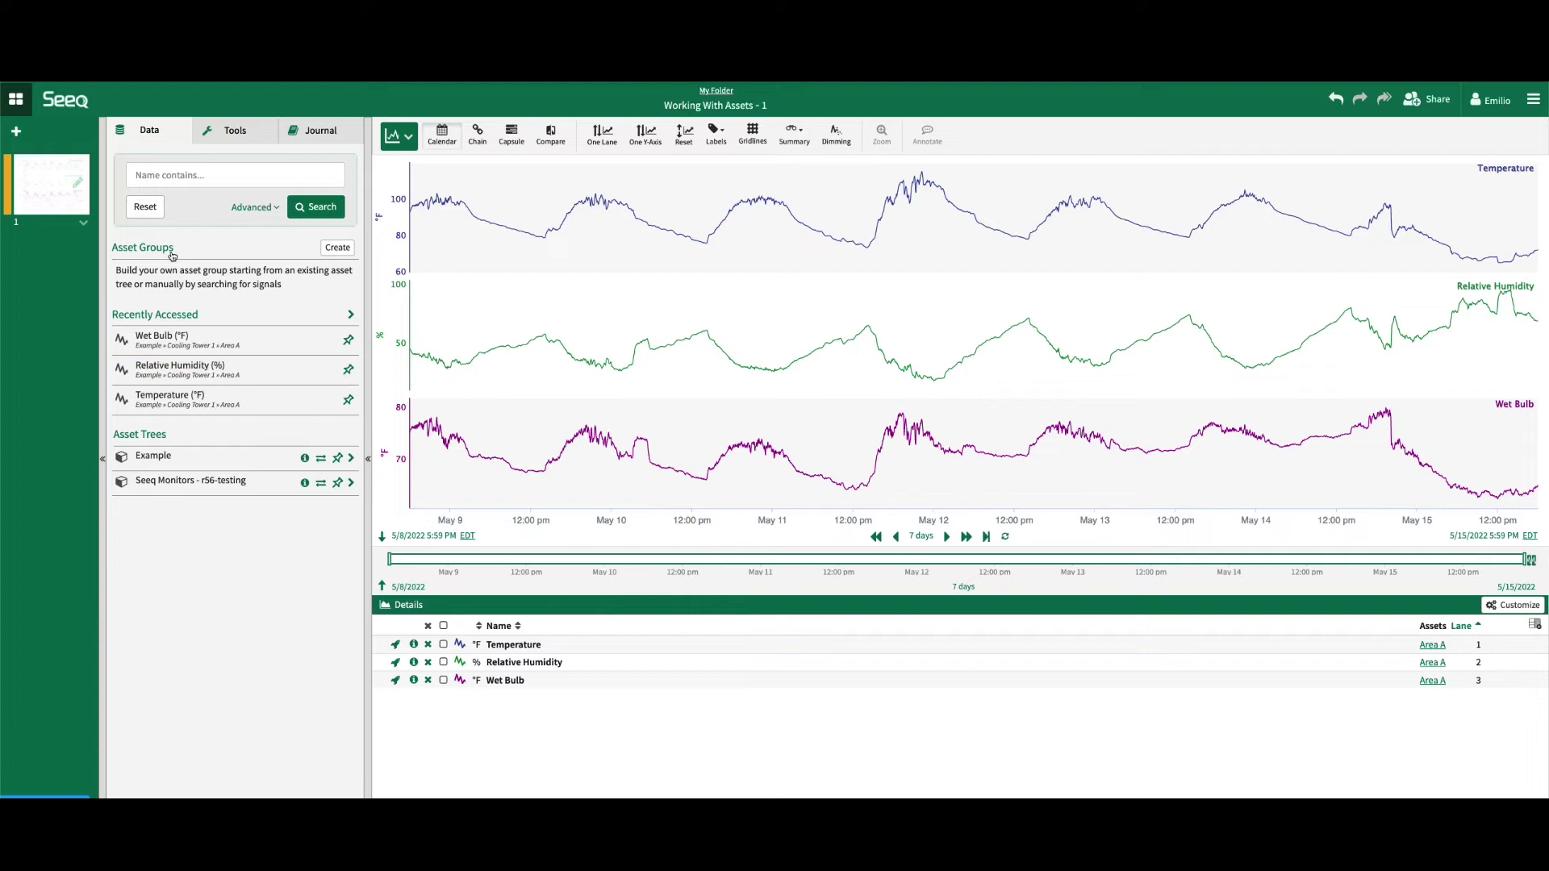
- Browse Example > Cooling Tower 1 to Area A's signals, then back out and list Area B's signals
click(207, 460)
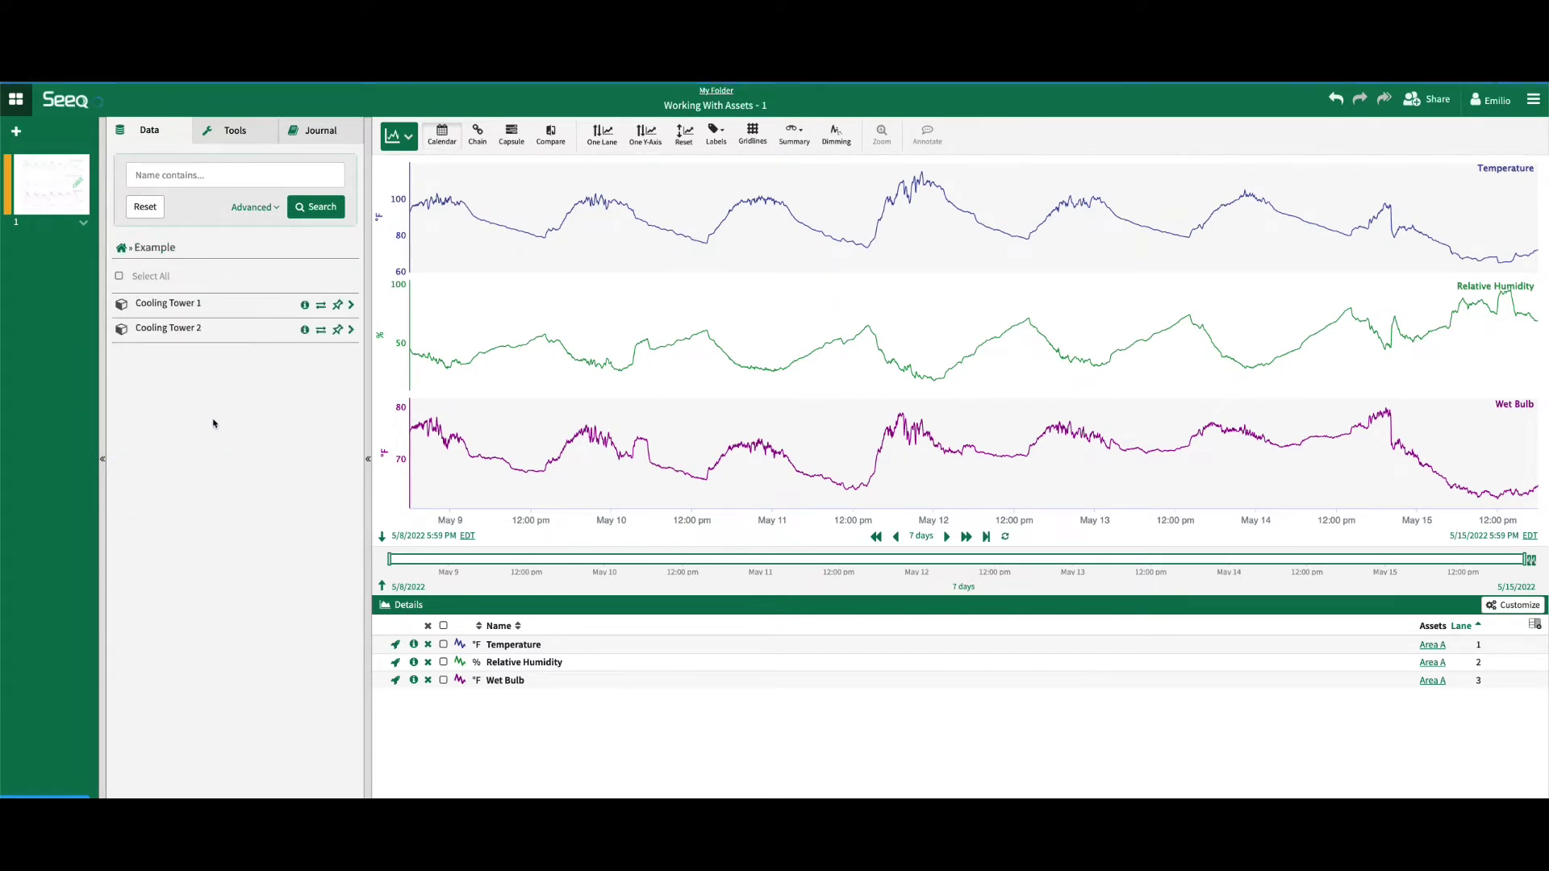
click(203, 305)
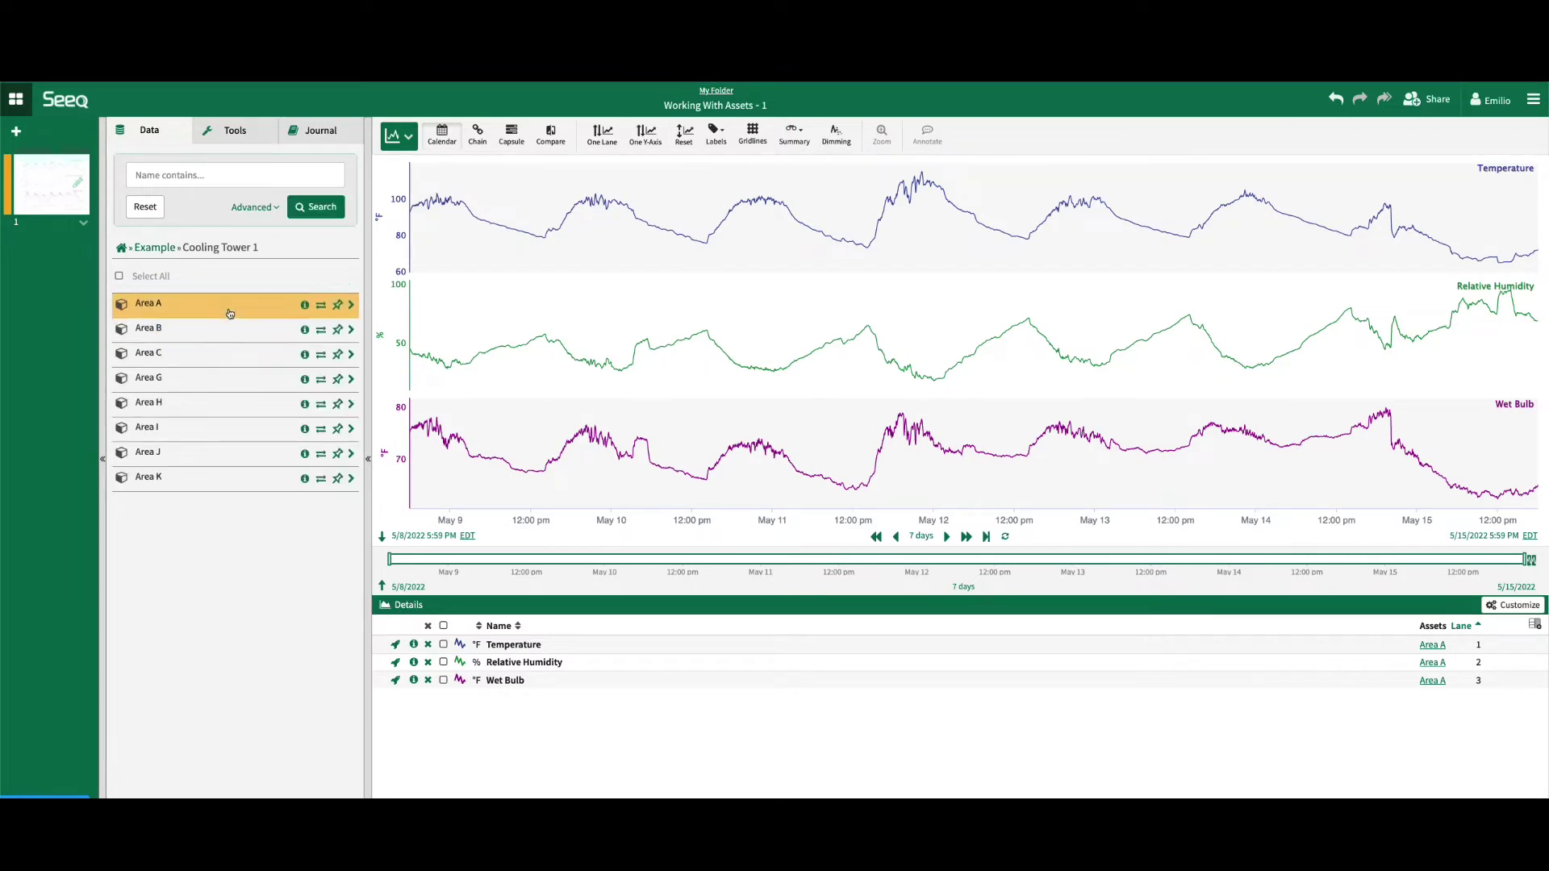
click(224, 306)
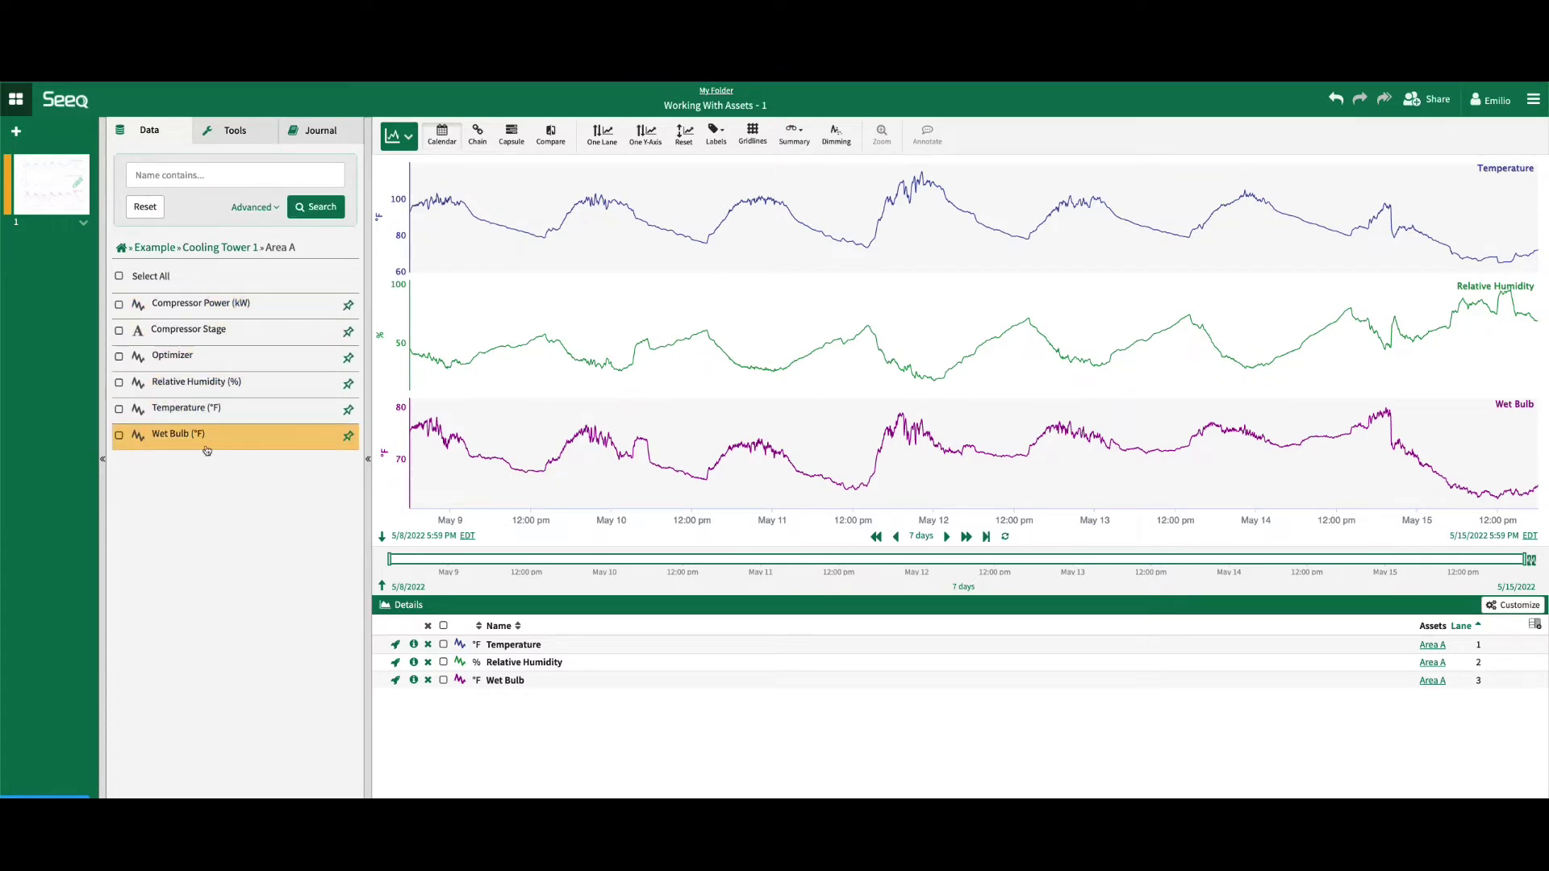
click(227, 252)
click(214, 331)
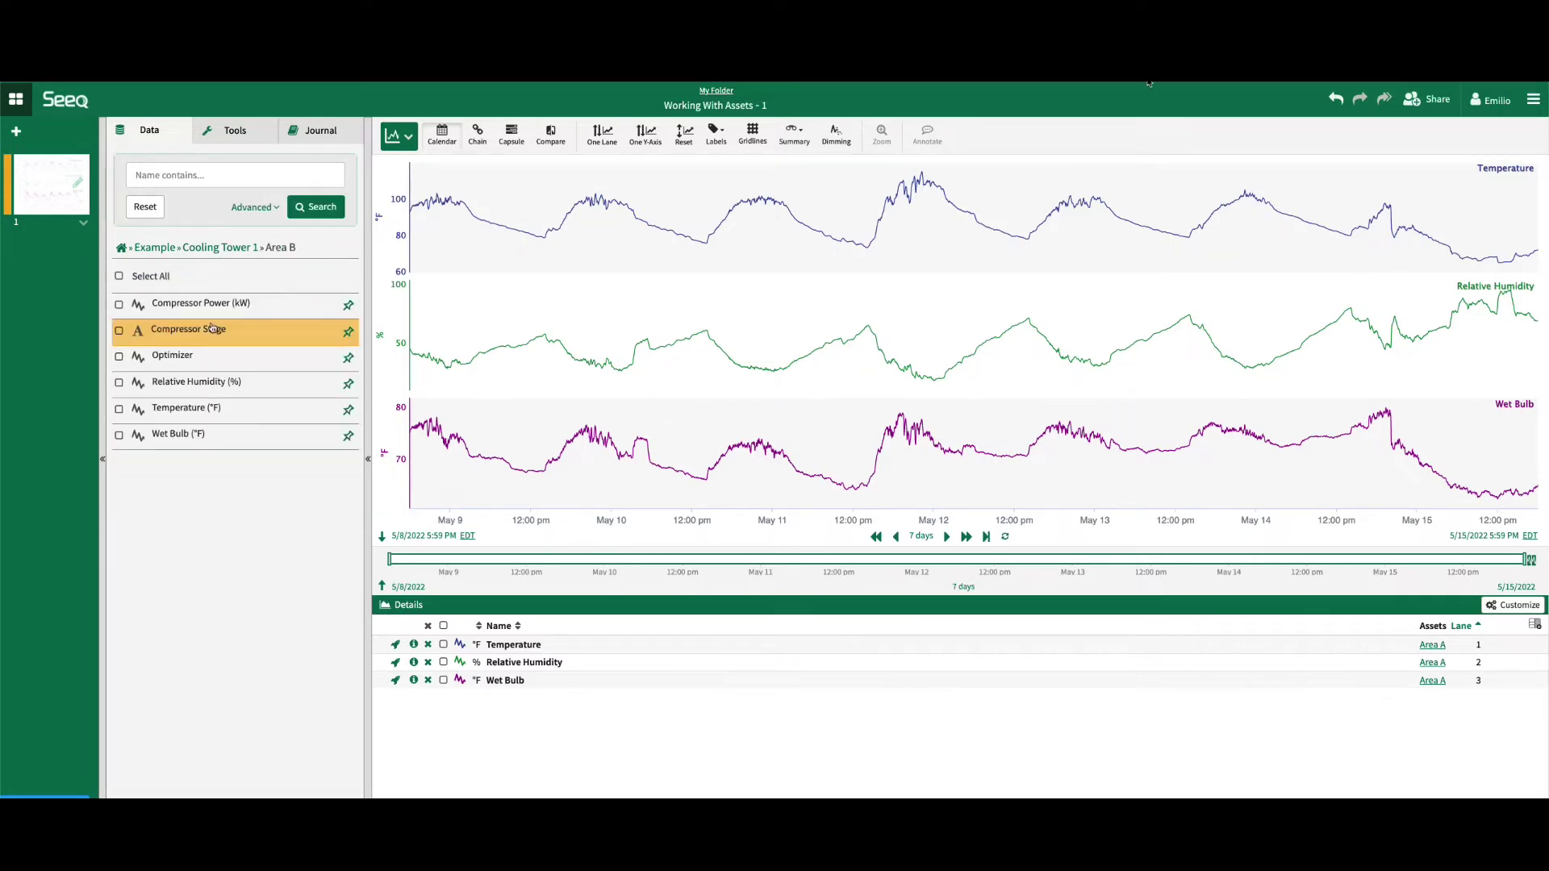
- Return to the Cooling Tower 1 areas and open Area A's signals from the Details pane
click(229, 252)
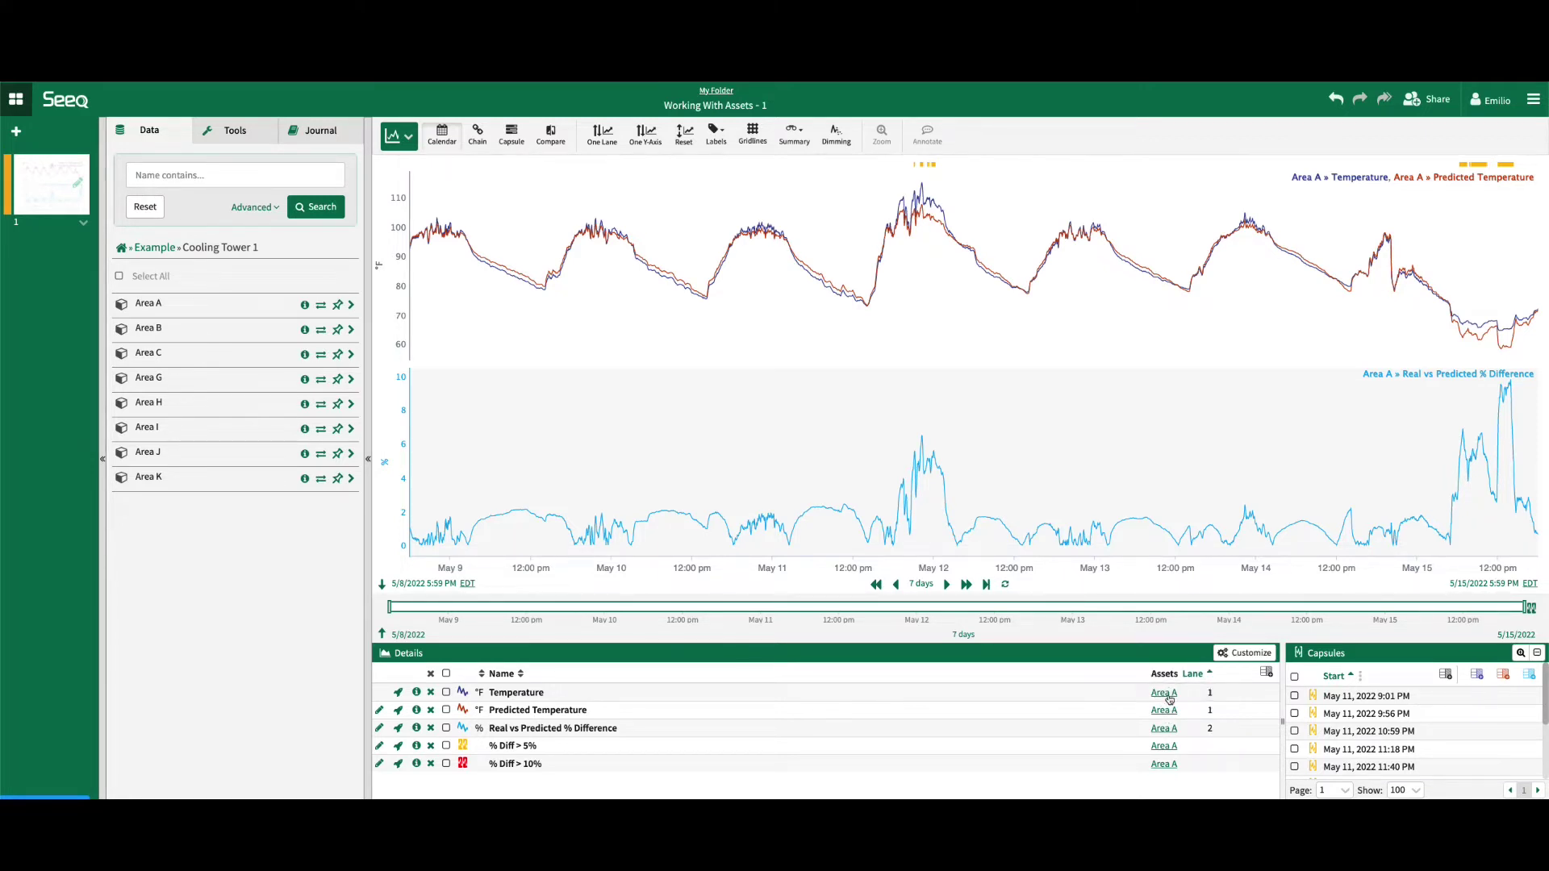
click(1167, 696)
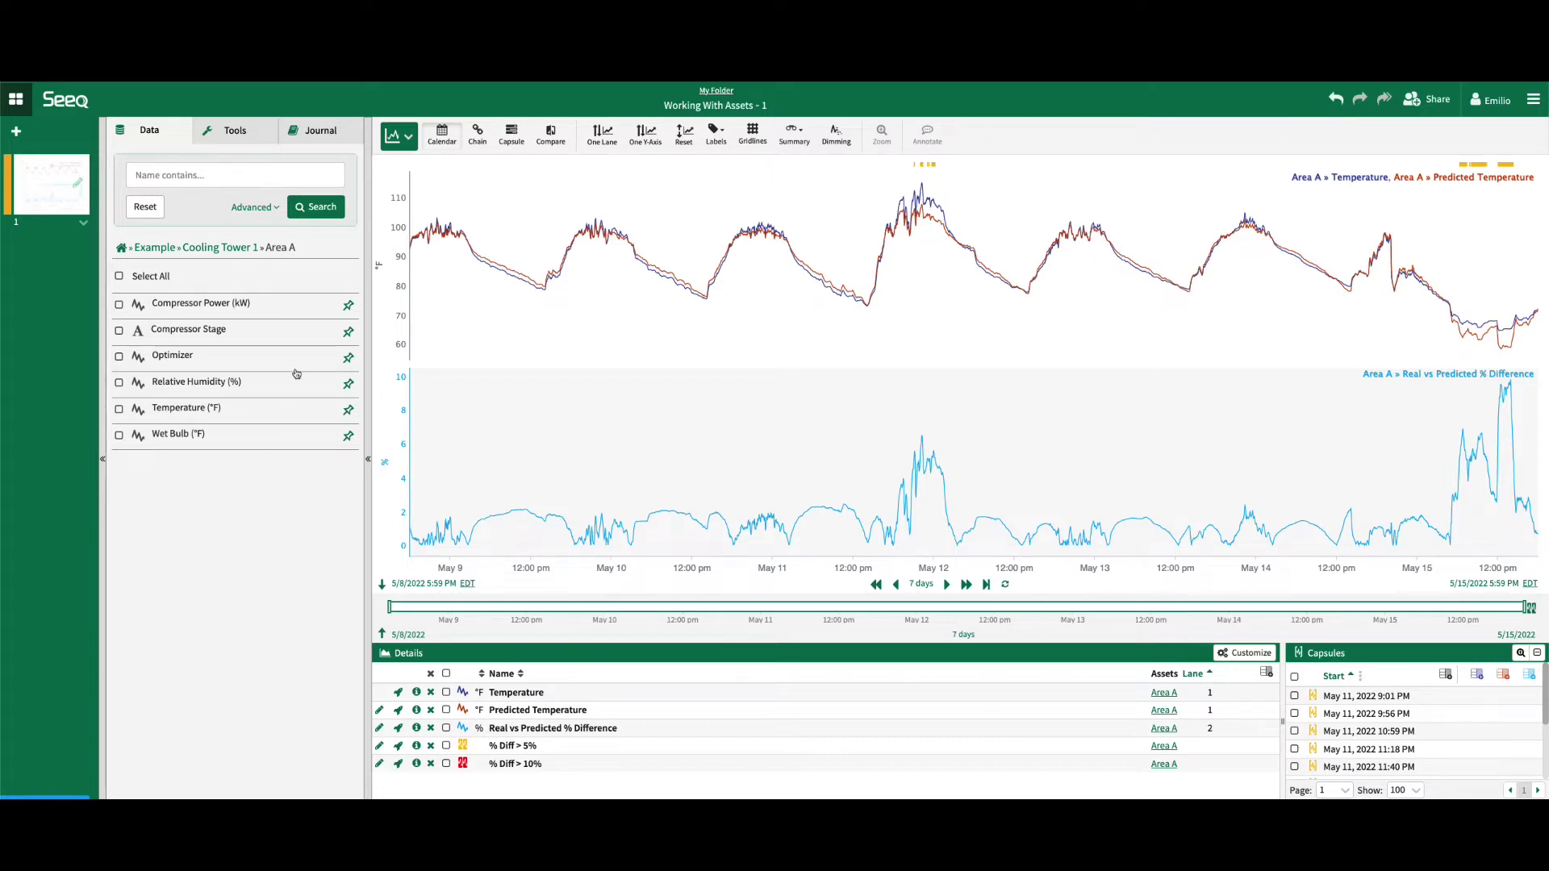
- From the Cooling Tower 1 areas list, swap all five trend items to Area B
click(233, 250)
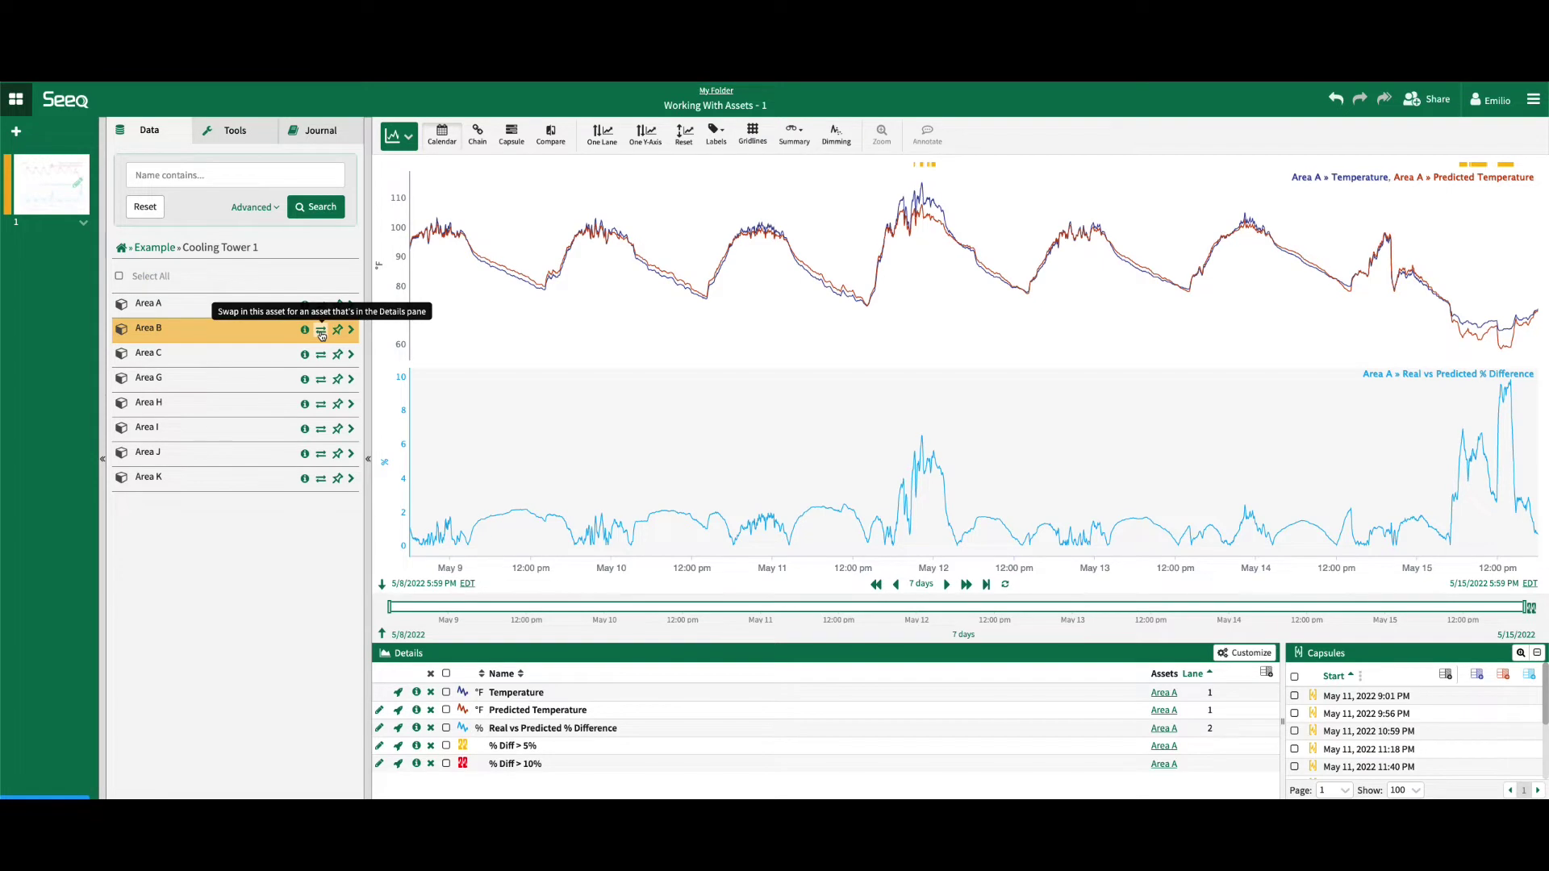
click(321, 332)
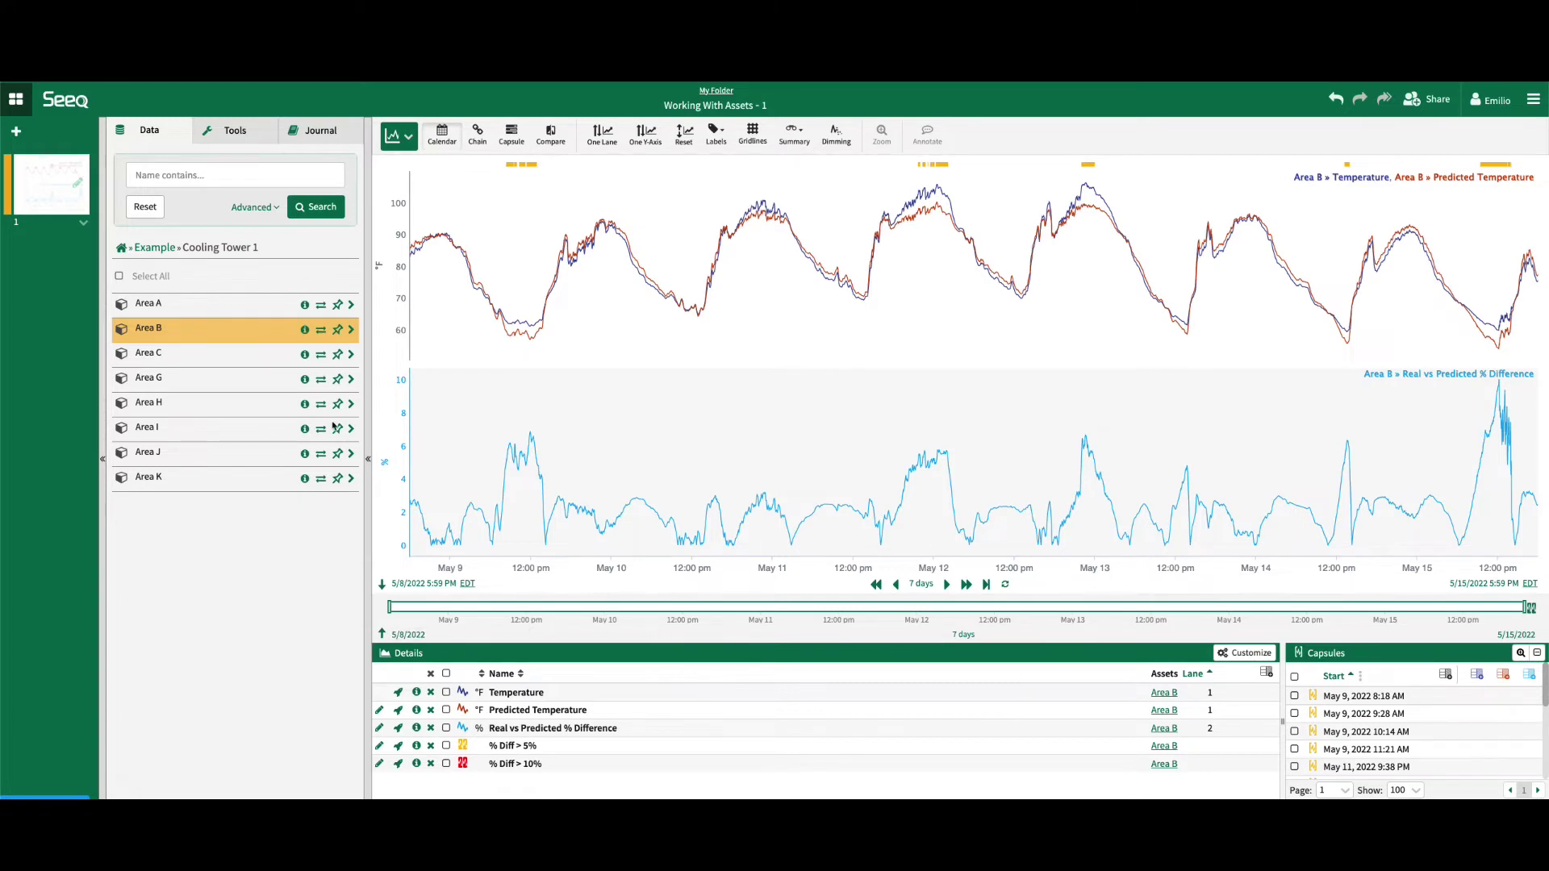
- Switch to the Table & Charts view and add a Maximum column to the table
click(409, 143)
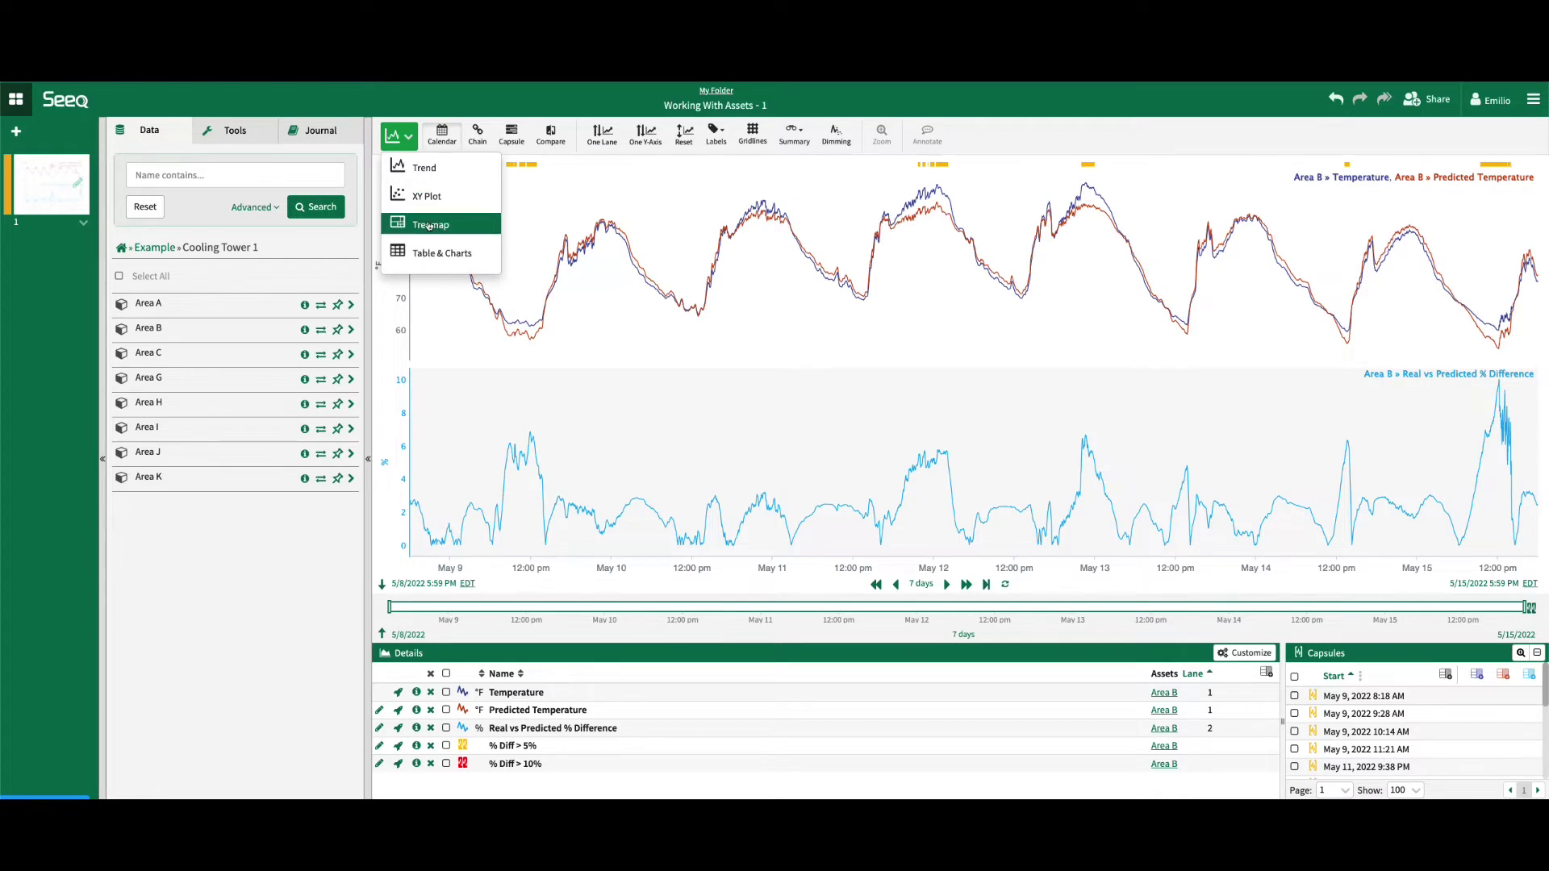
click(442, 254)
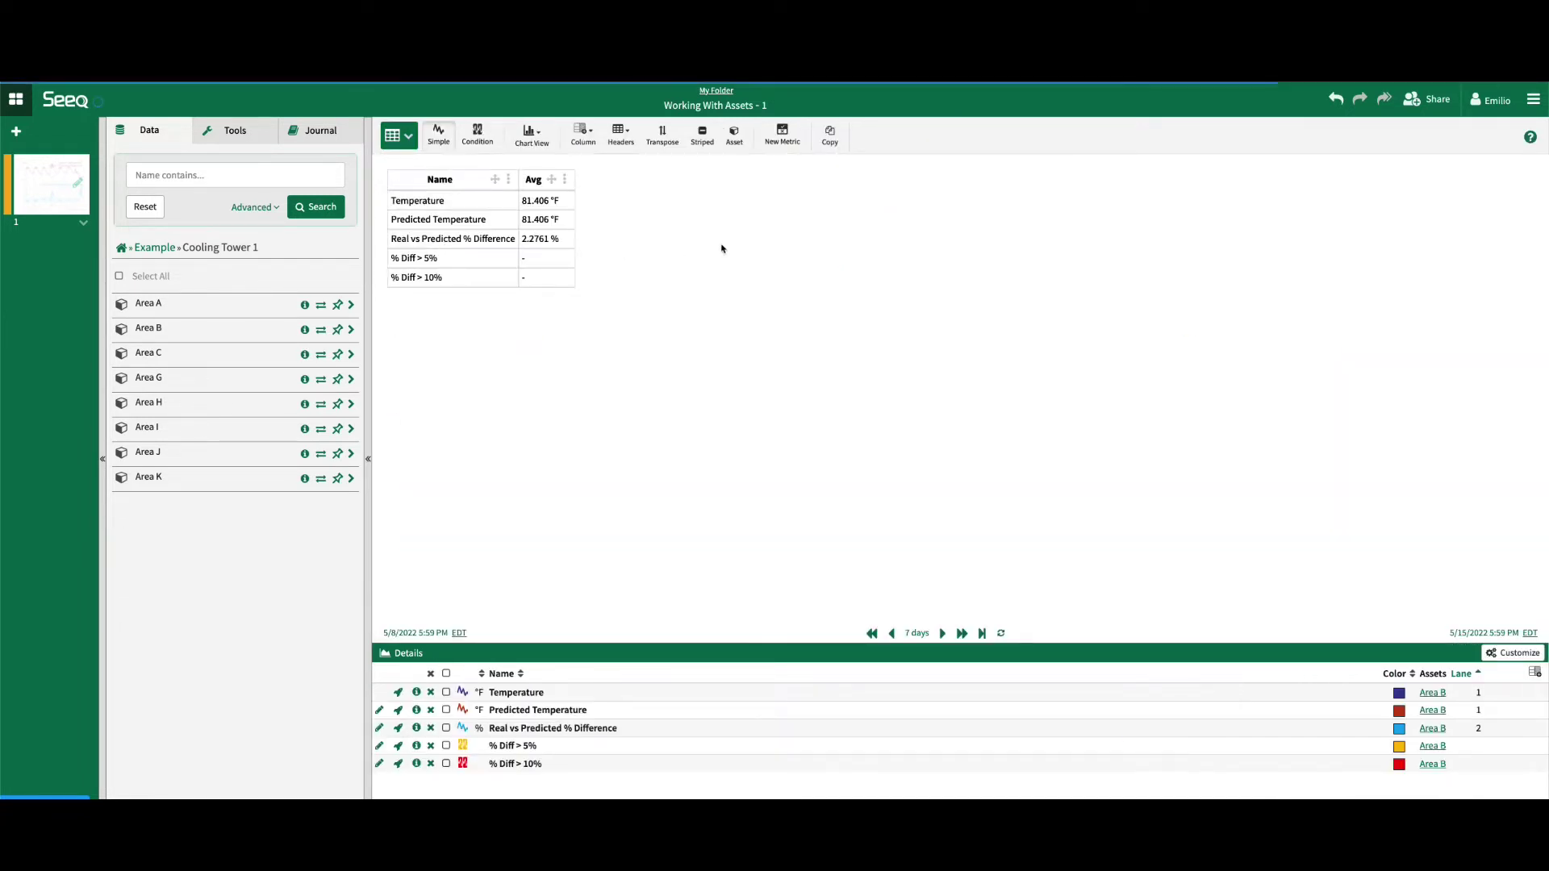
click(586, 138)
click(468, 169)
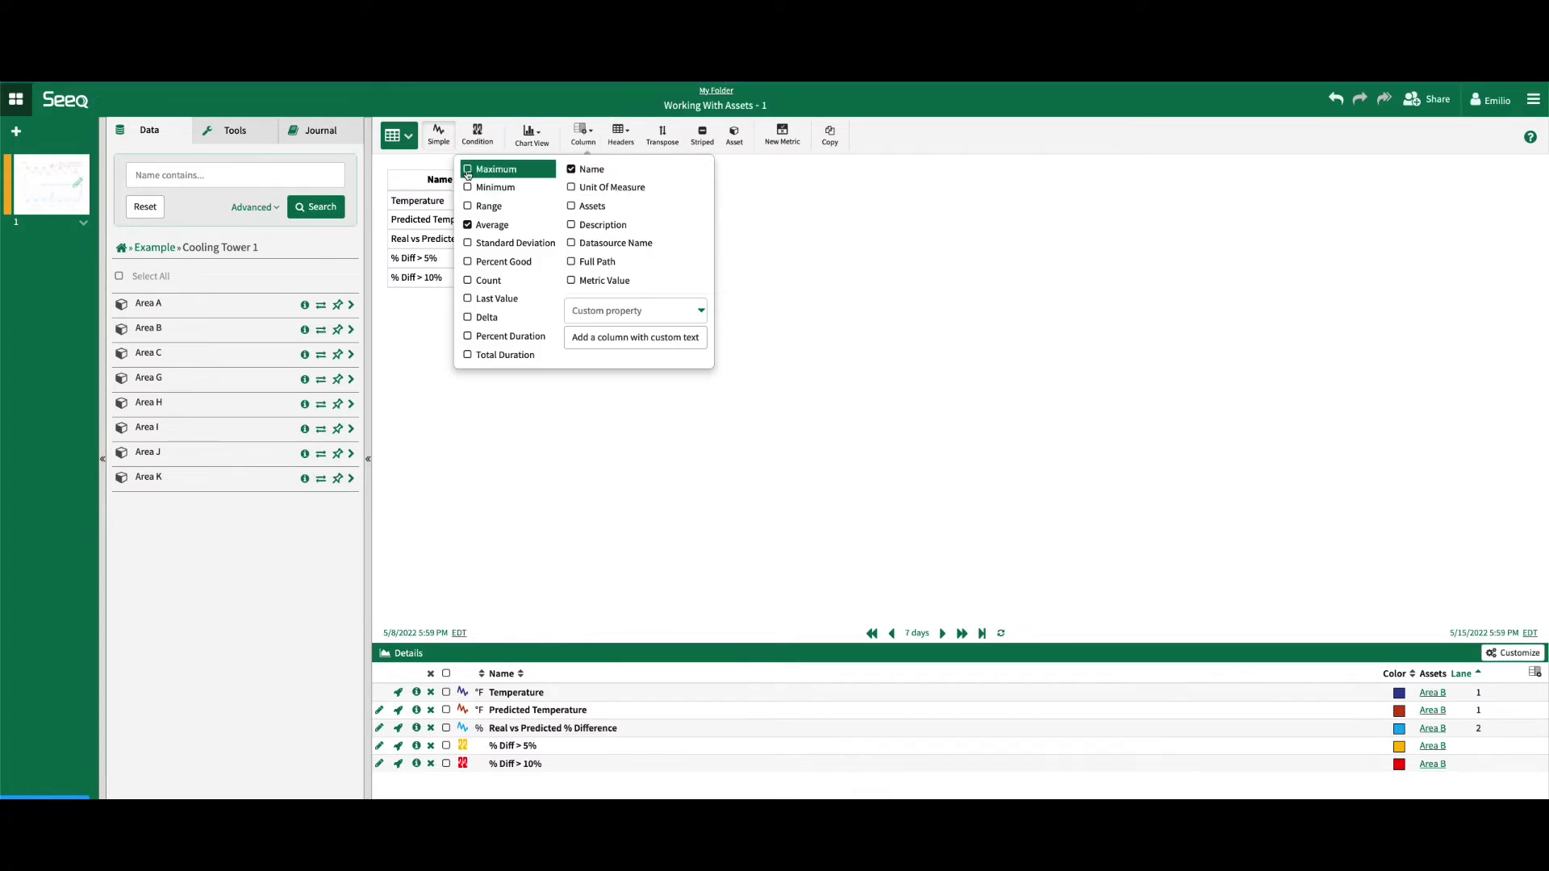
click(833, 229)
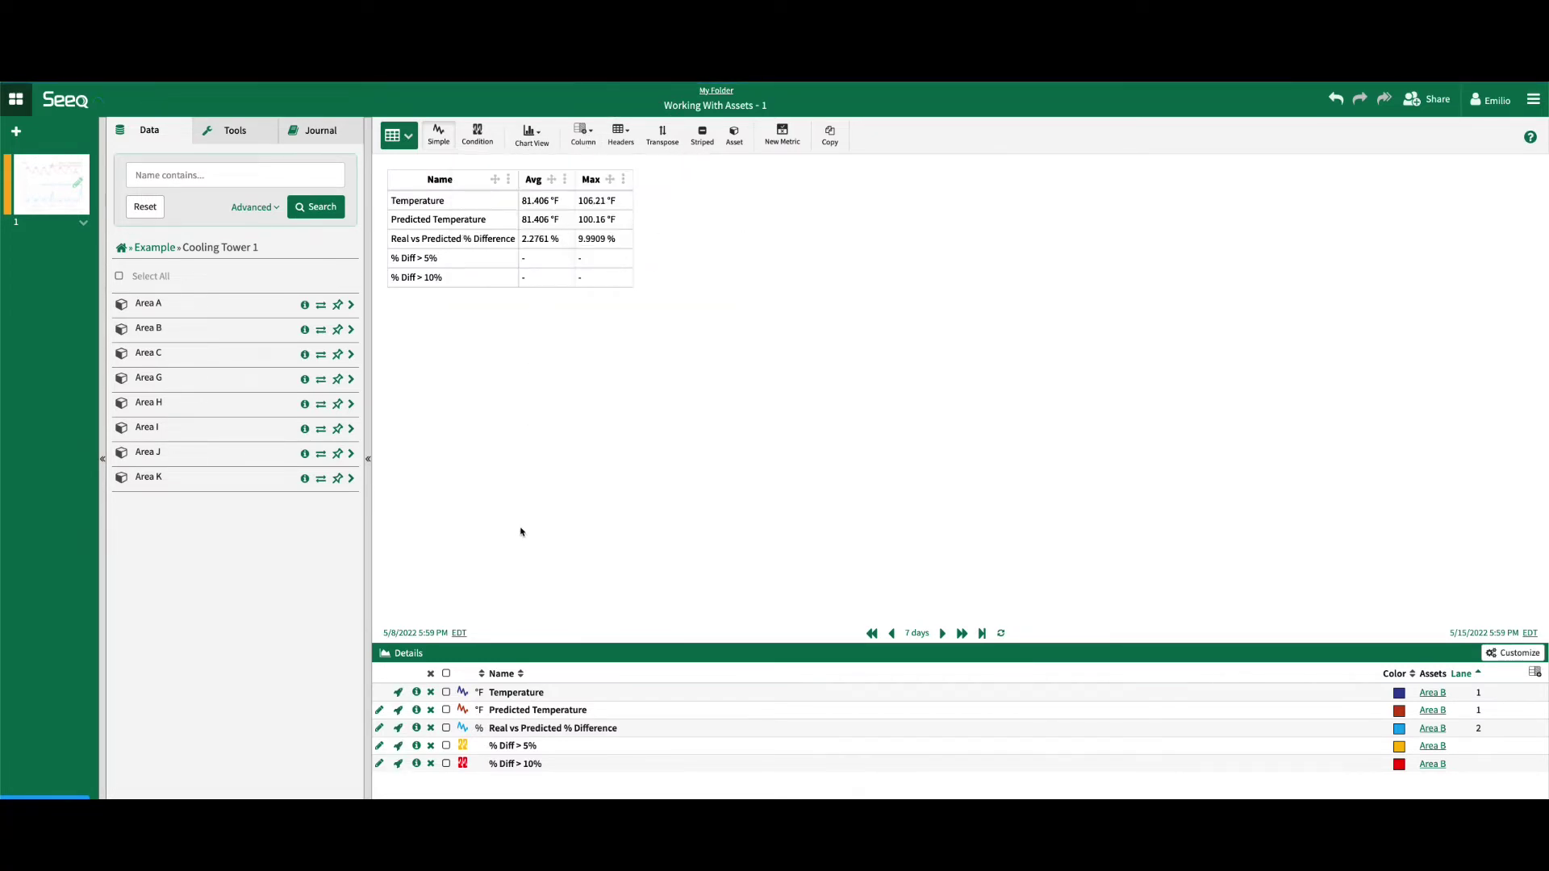
- Limit the table to Real vs Predicted % Difference across all Cooling Tower 1 areas
click(446, 727)
click(734, 135)
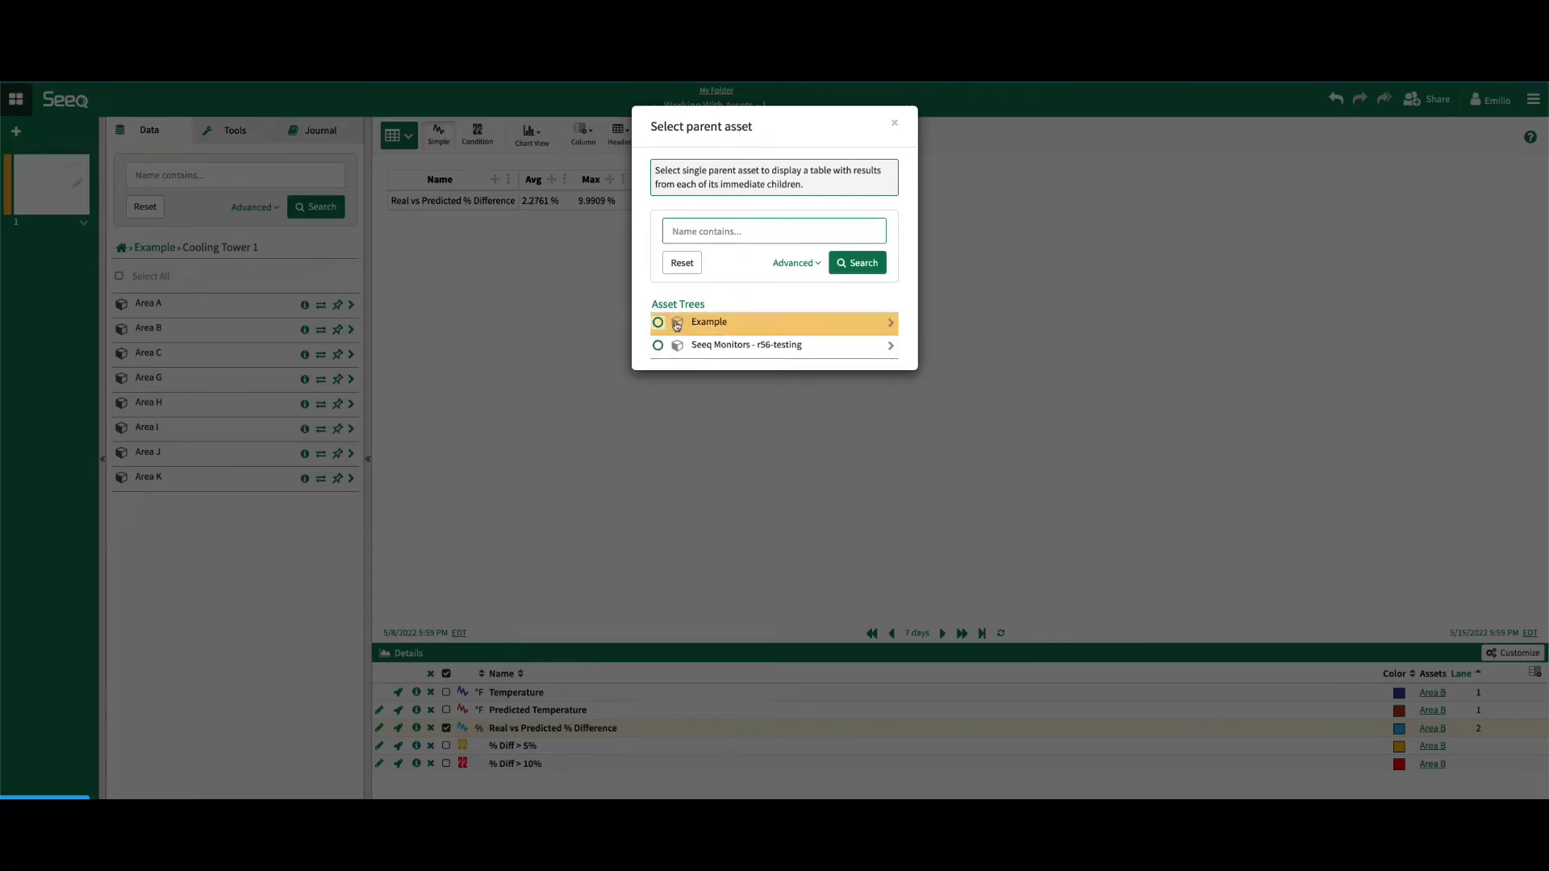
click(721, 322)
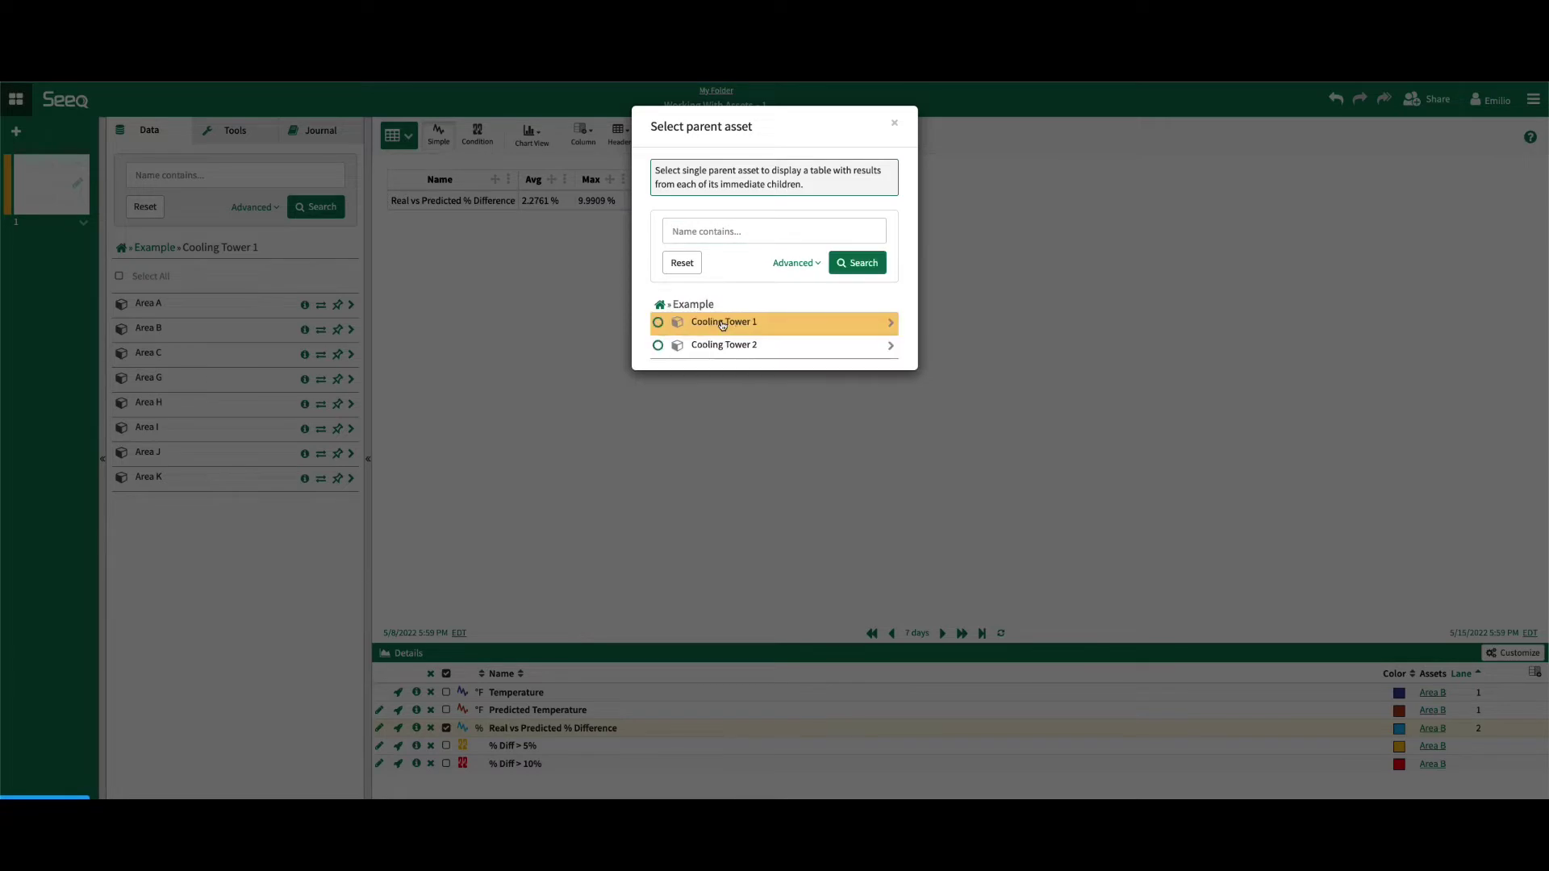
click(658, 324)
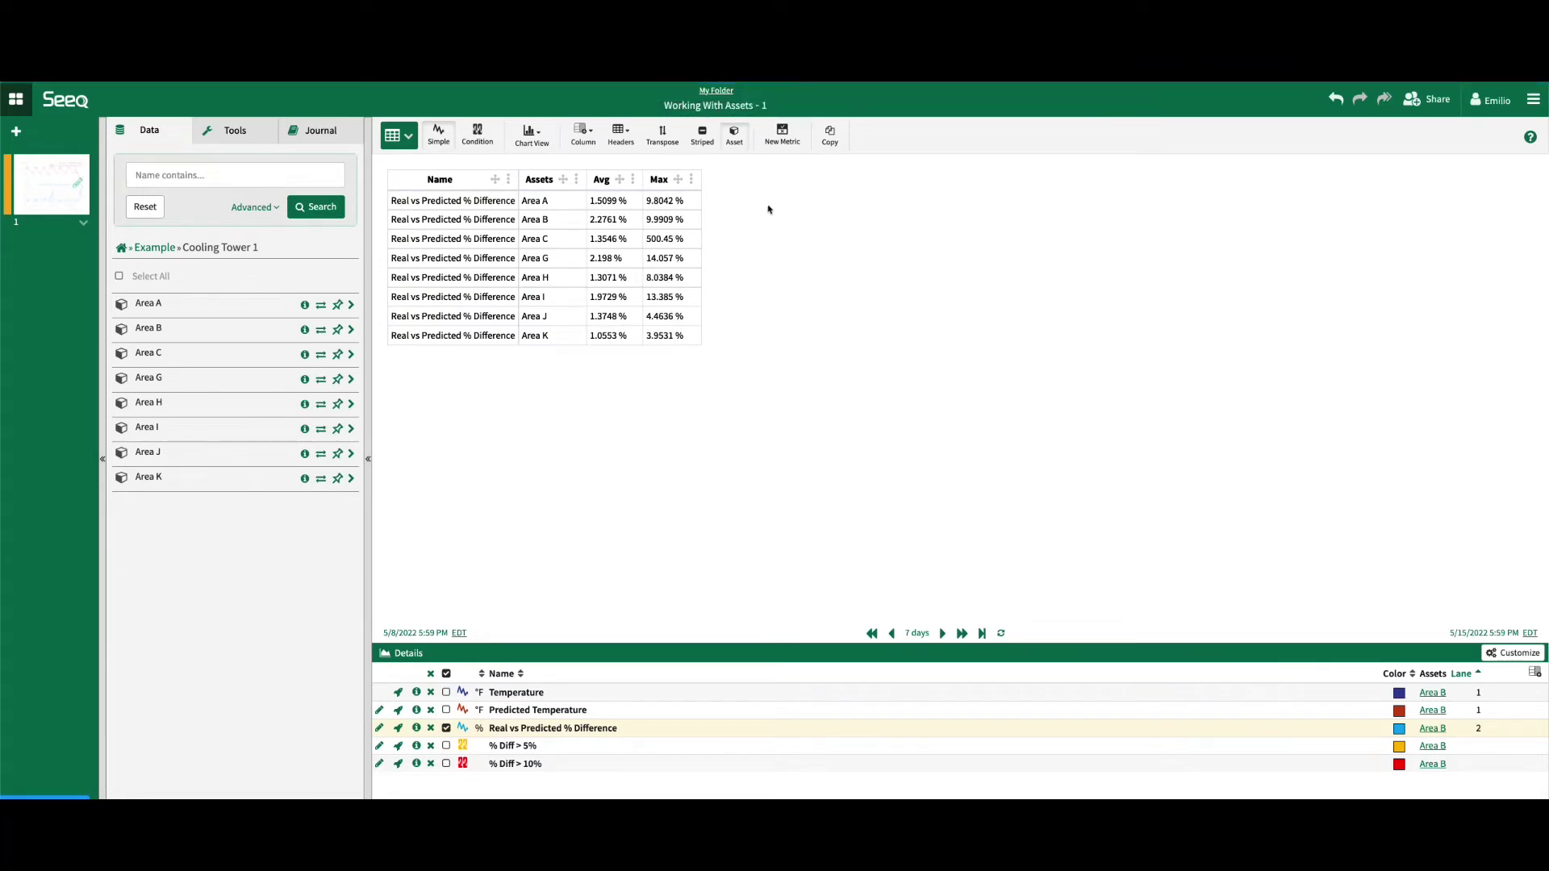
- Turn the table into a column chart with series named by Assets and Avg as category
click(532, 133)
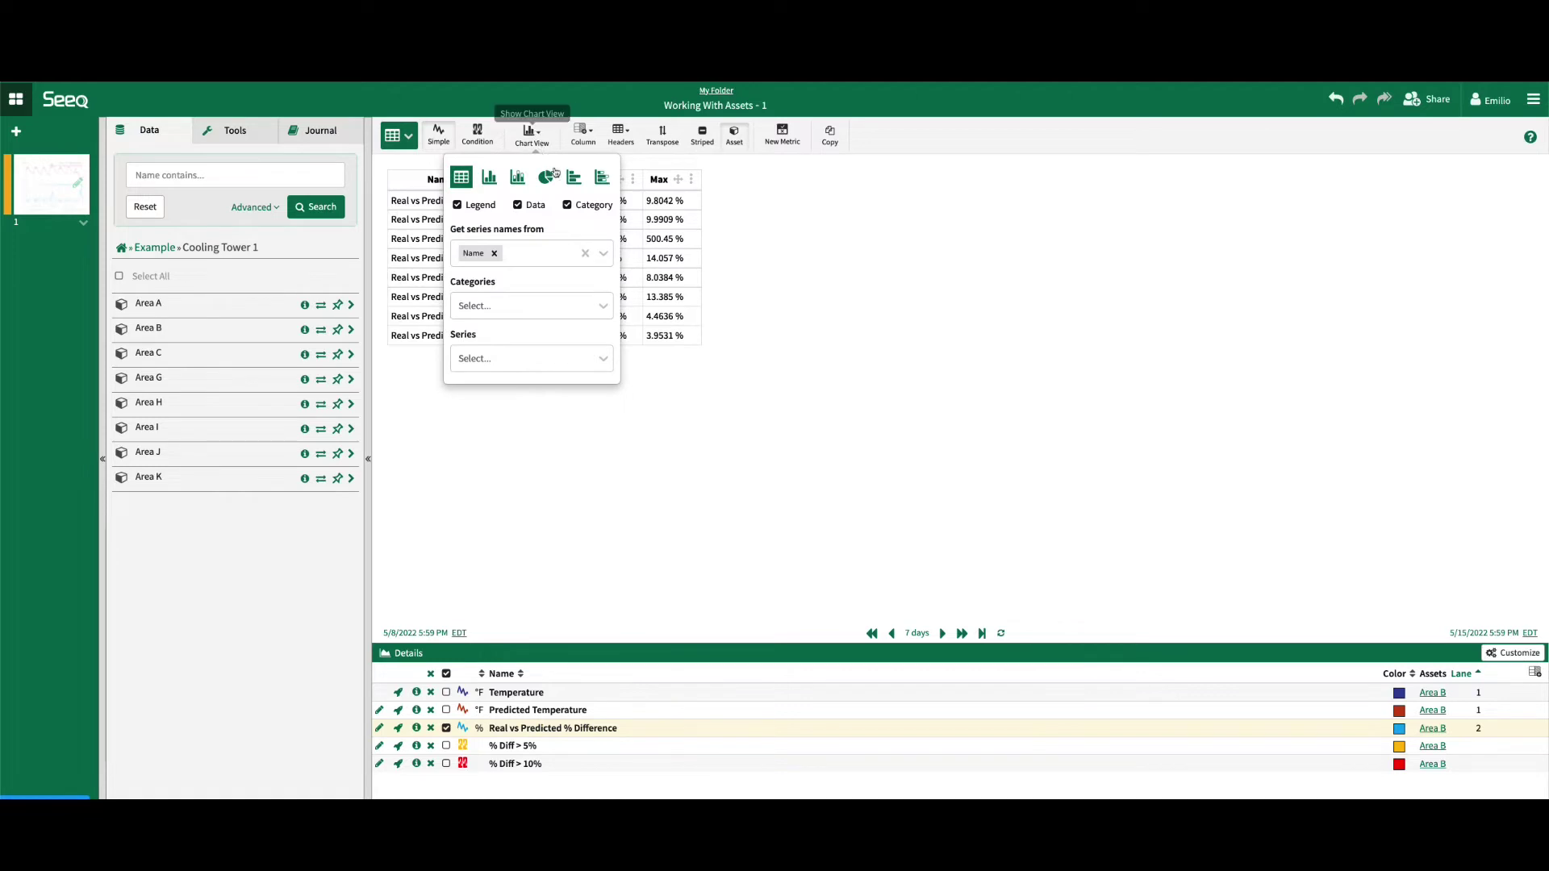
click(607, 255)
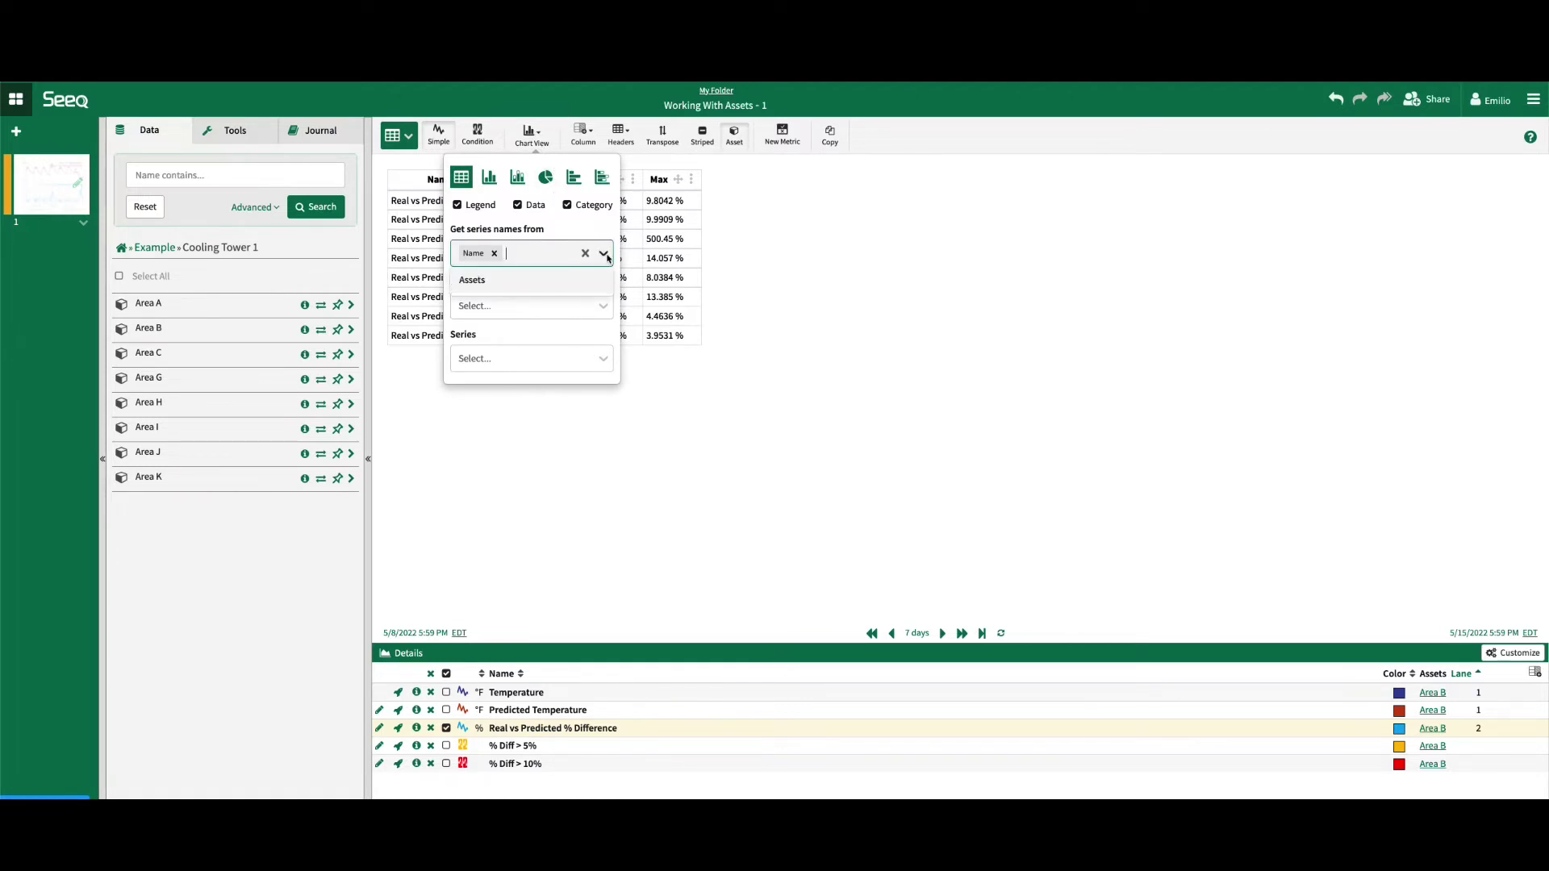
click(481, 281)
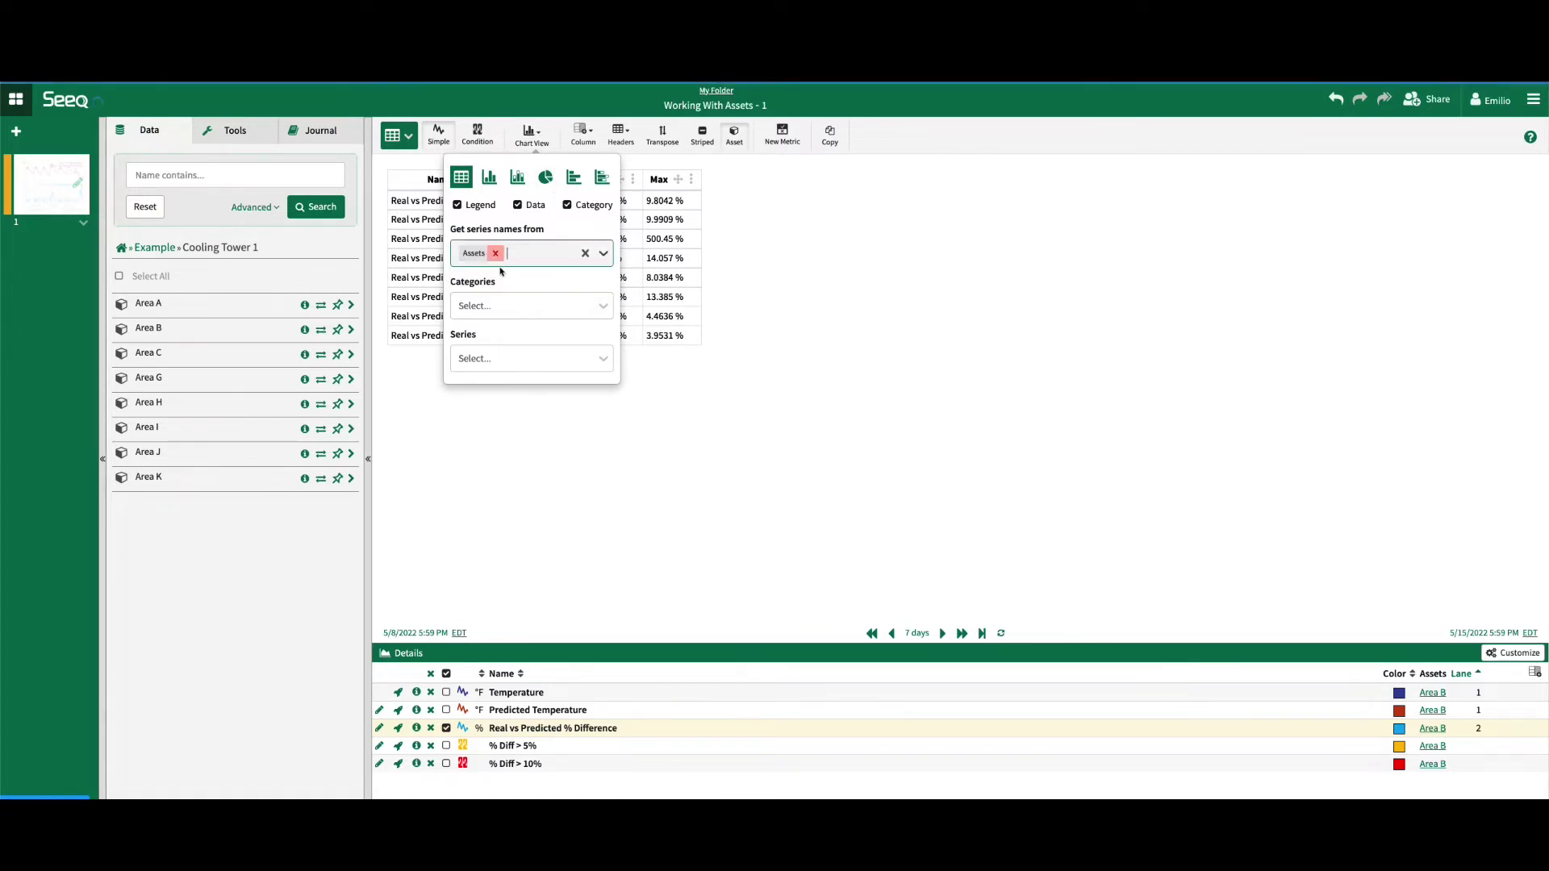
click(494, 253)
click(524, 306)
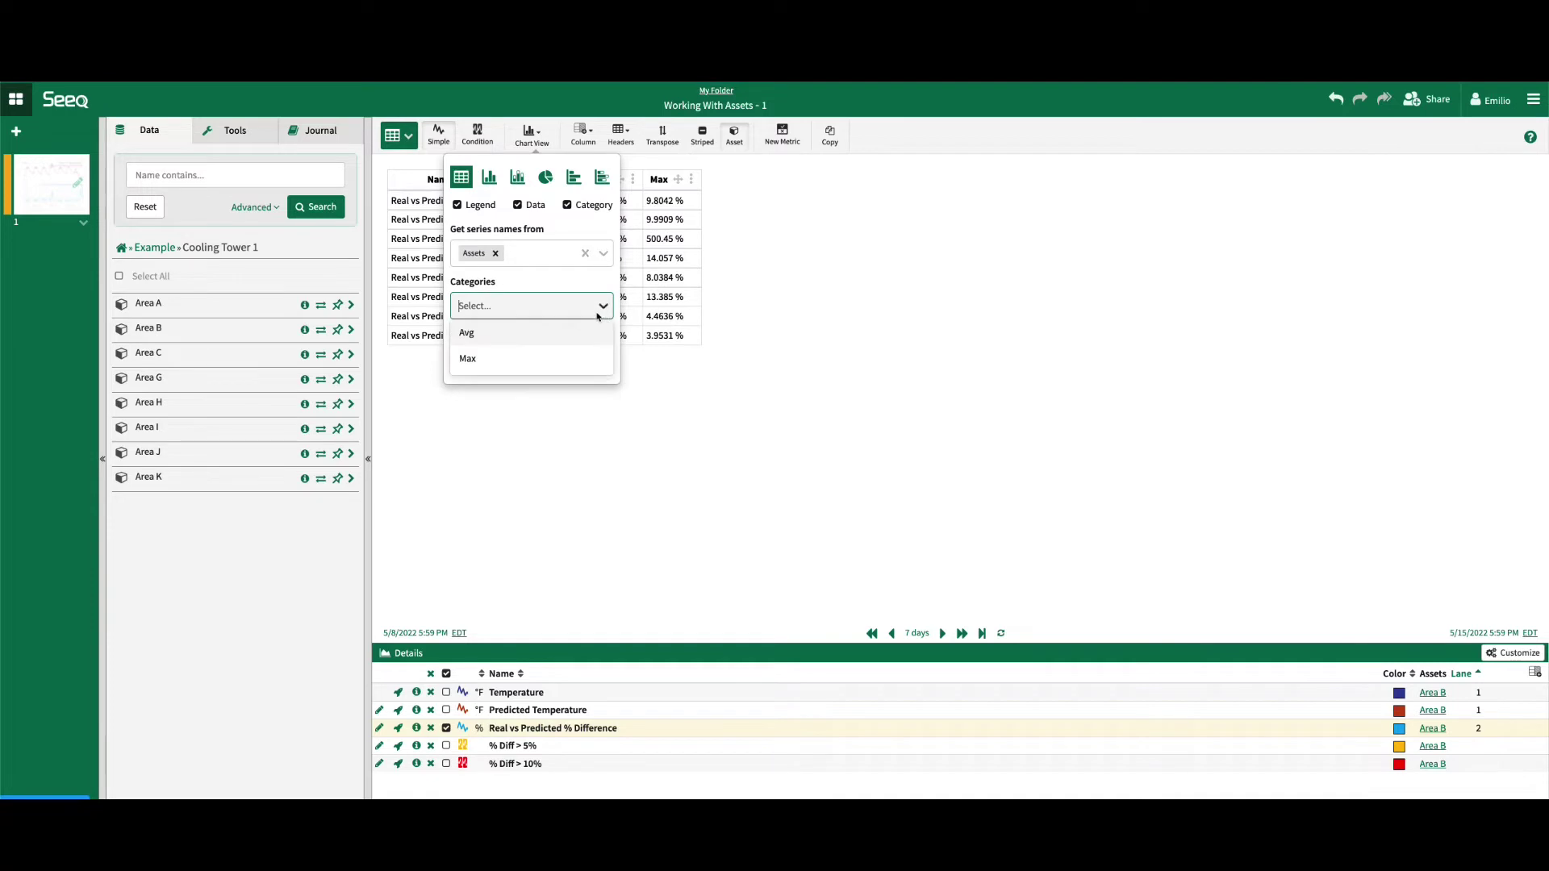
click(501, 340)
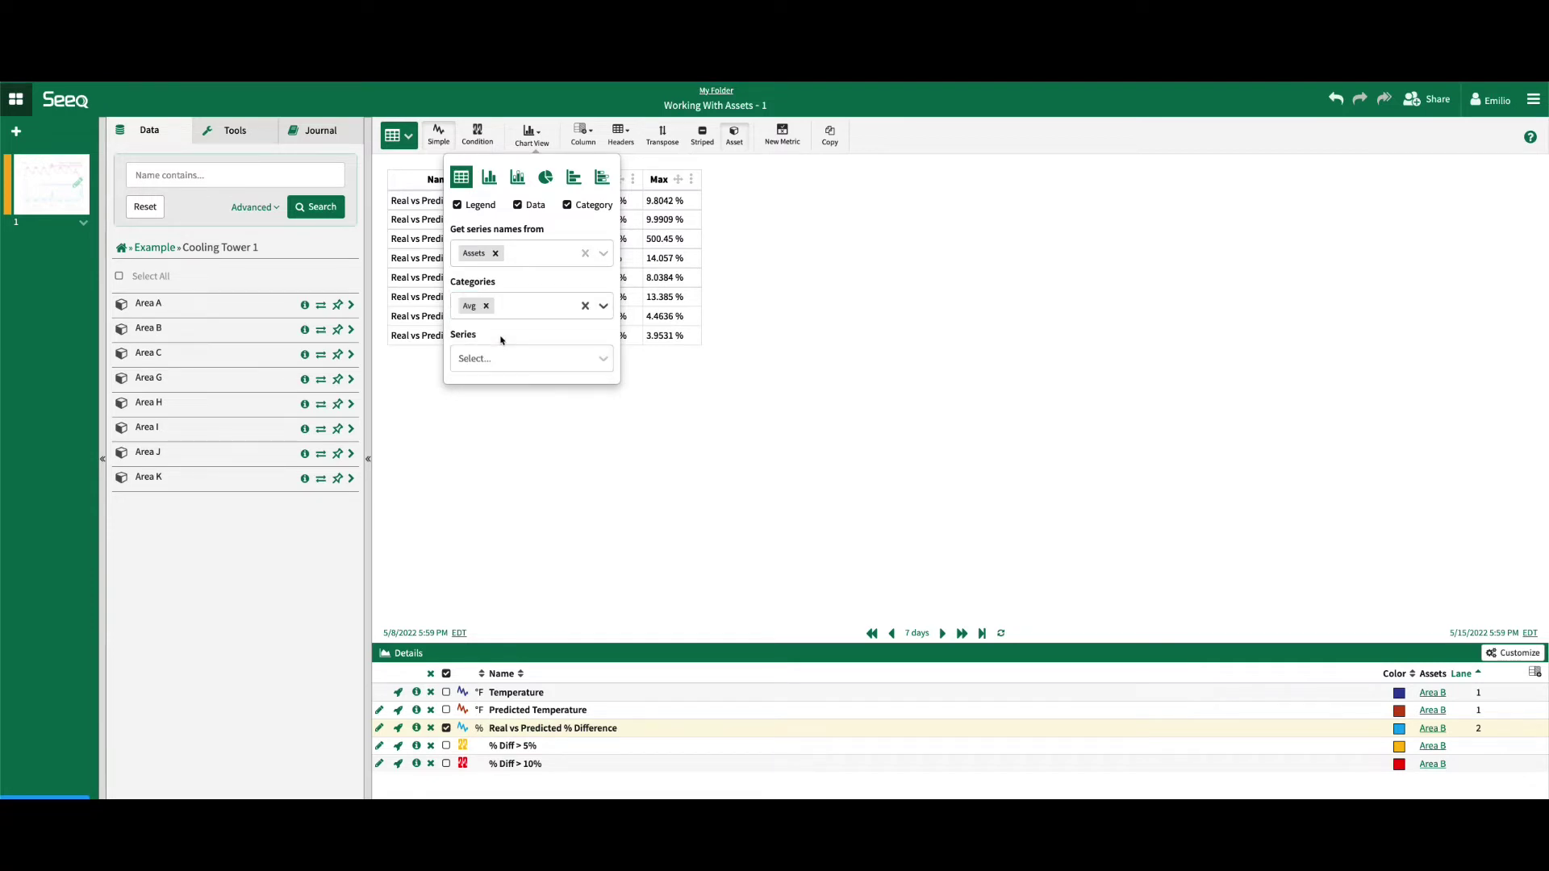
click(490, 178)
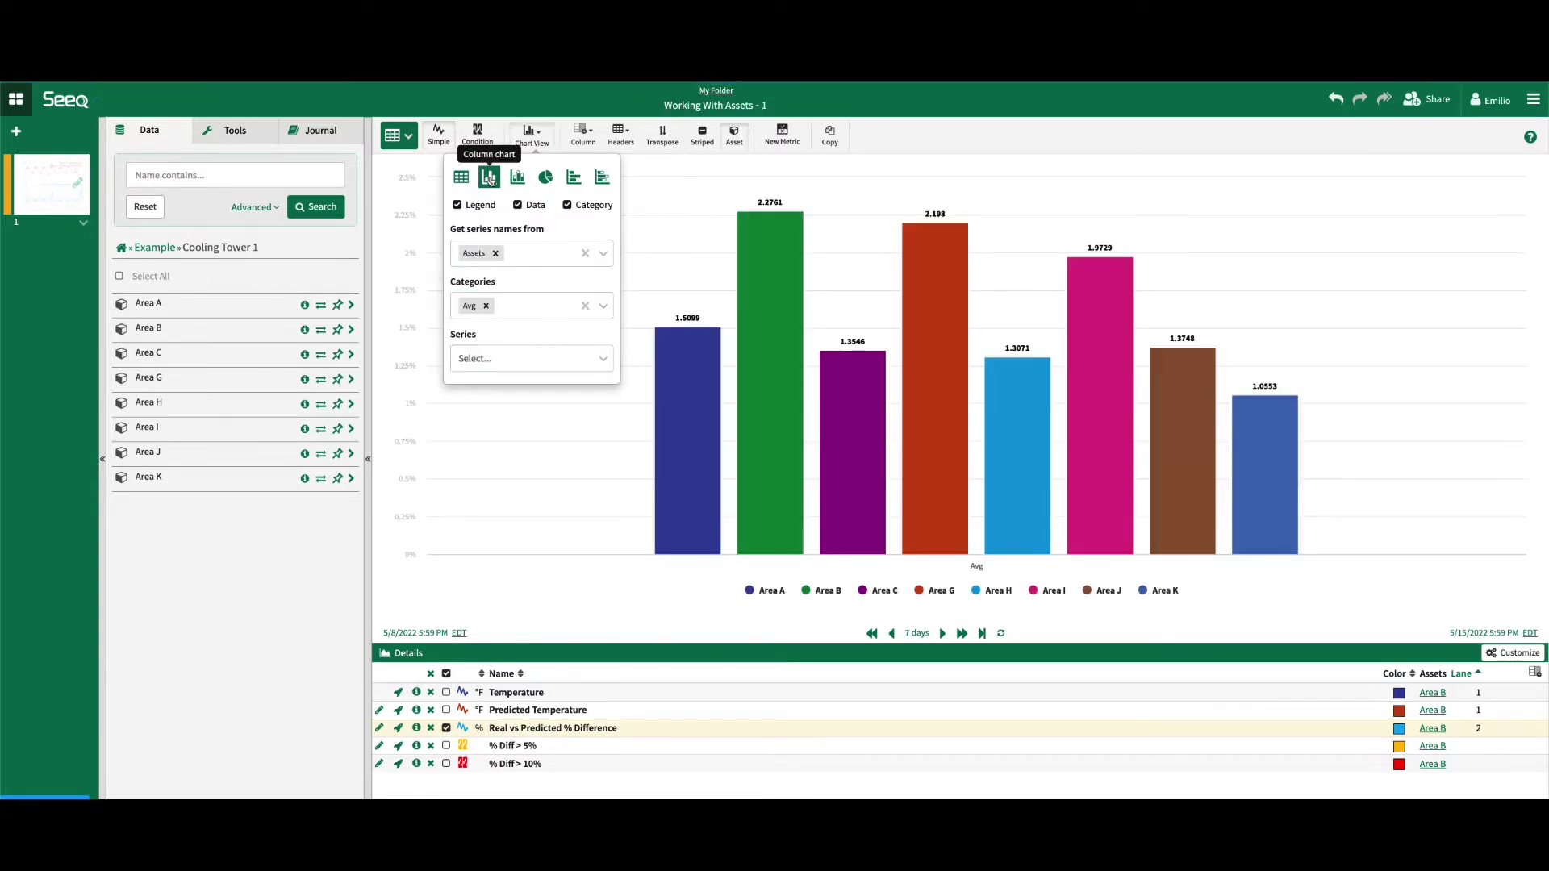
click(888, 141)
mouse_move(775, 369)
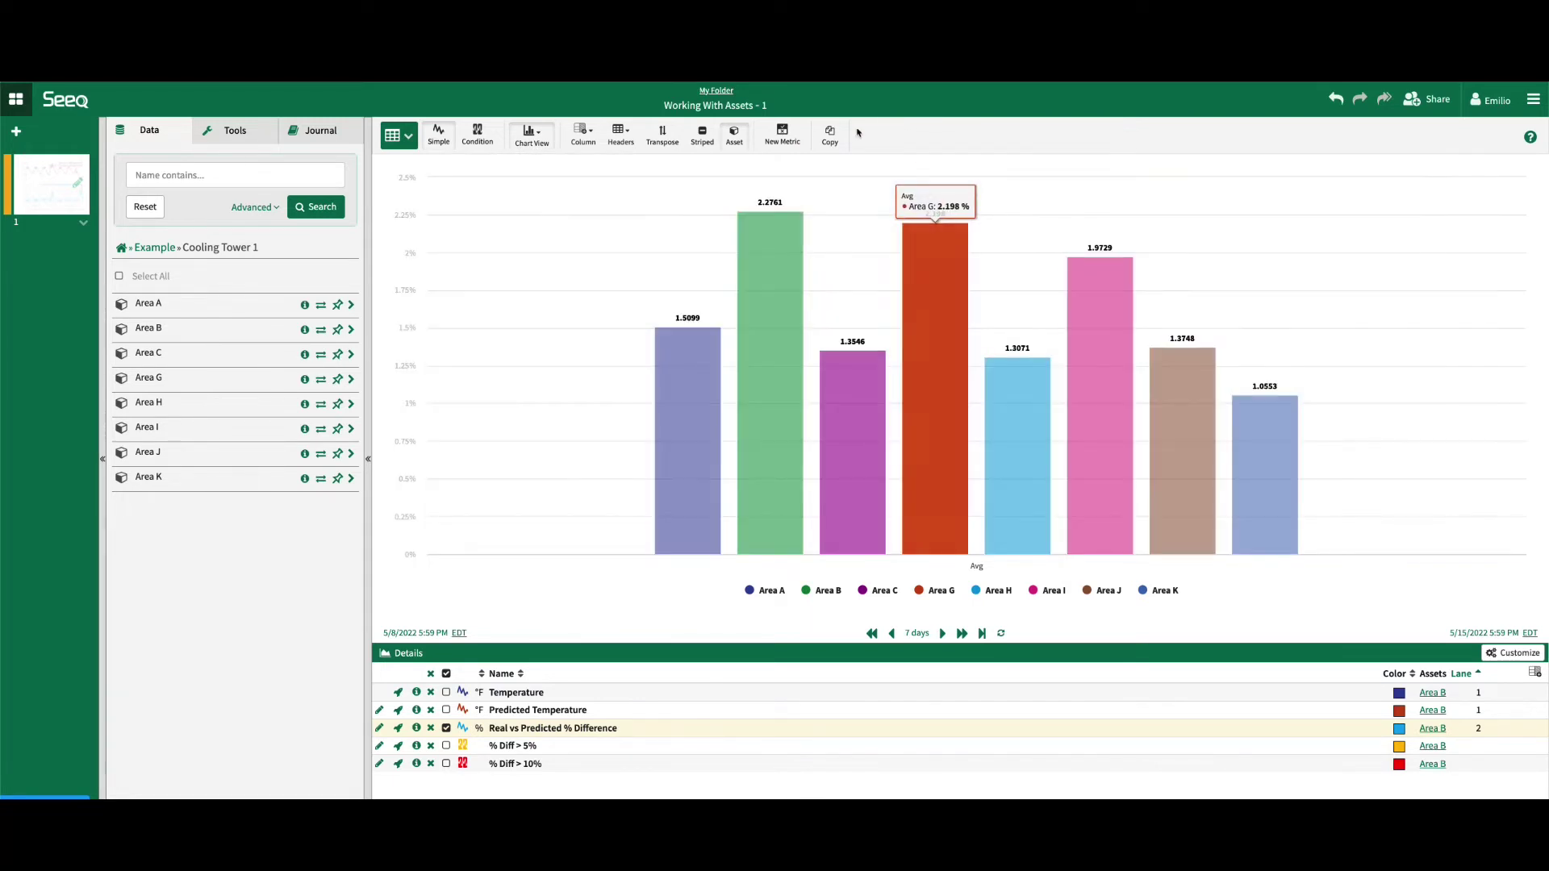
- Try stacked bar, pie and horizontal bar charts, then return to the table display
click(532, 135)
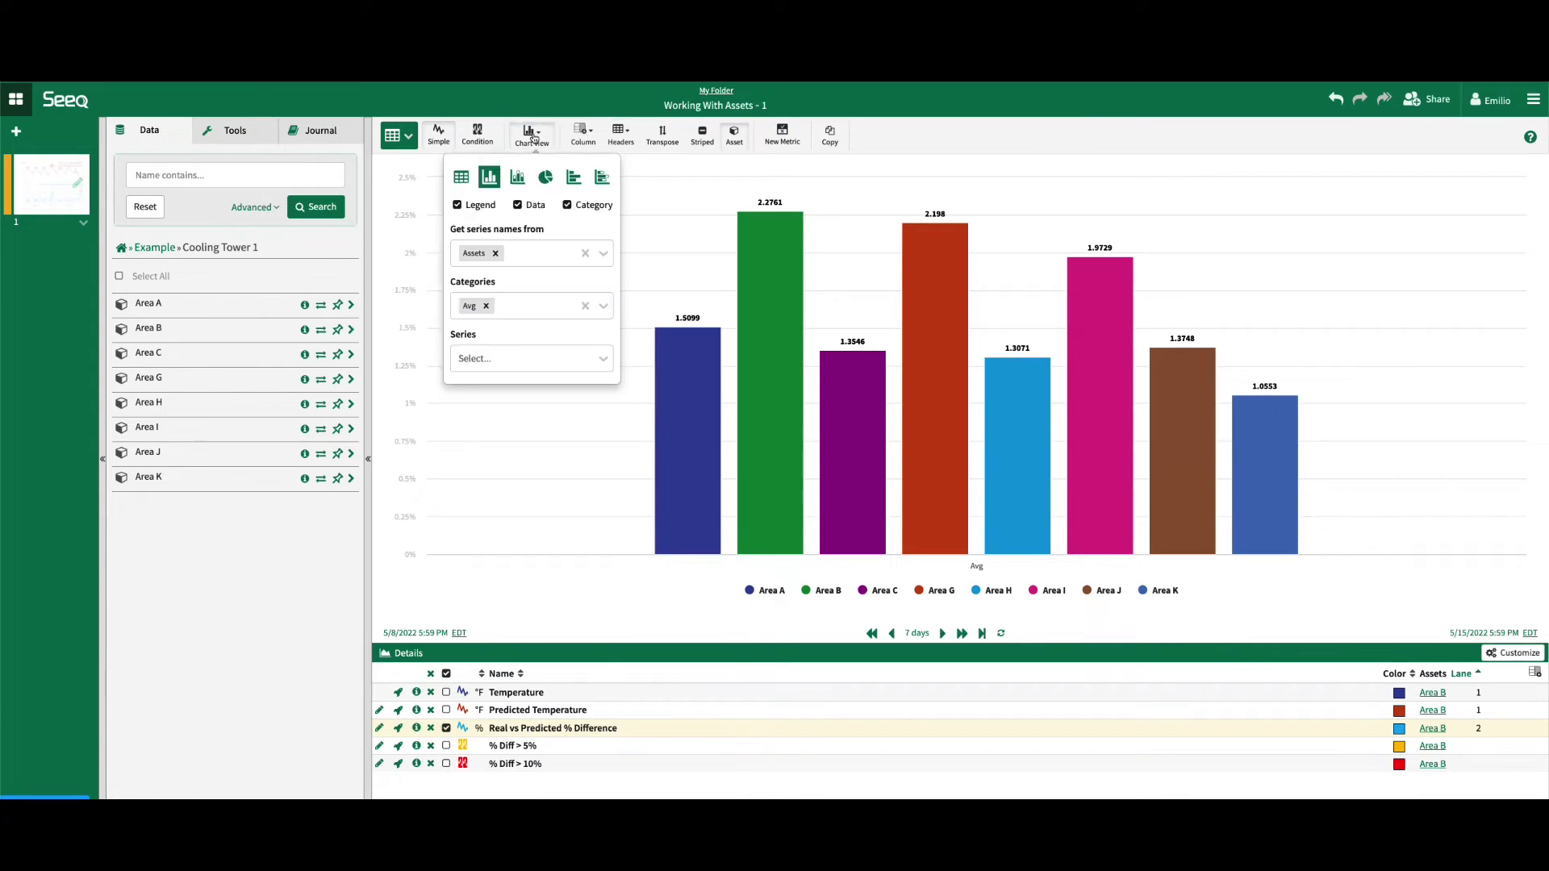
click(517, 177)
click(546, 177)
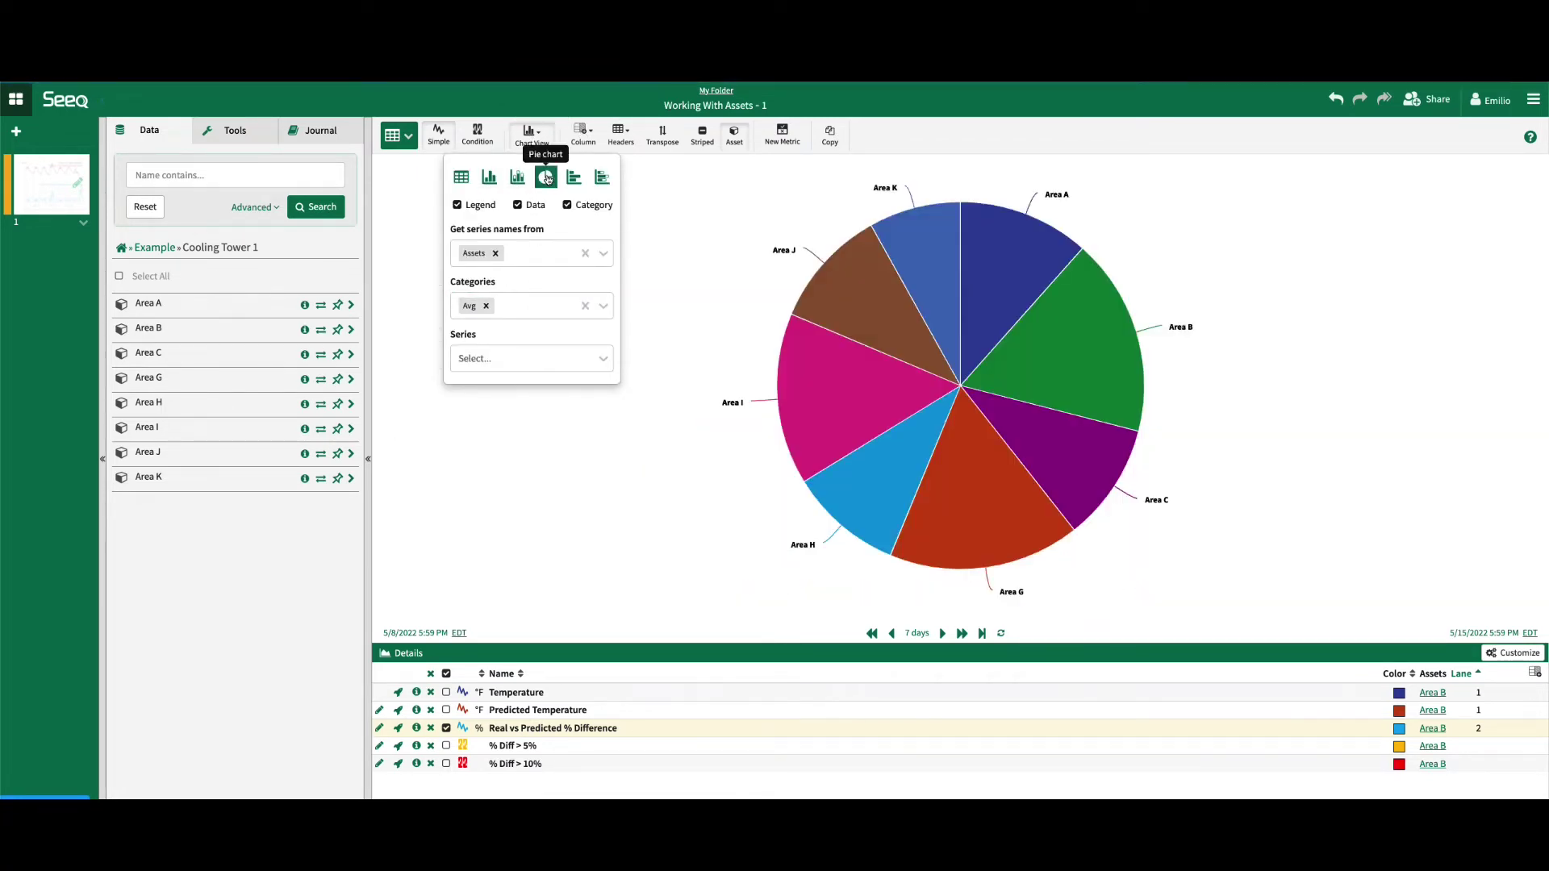
click(574, 179)
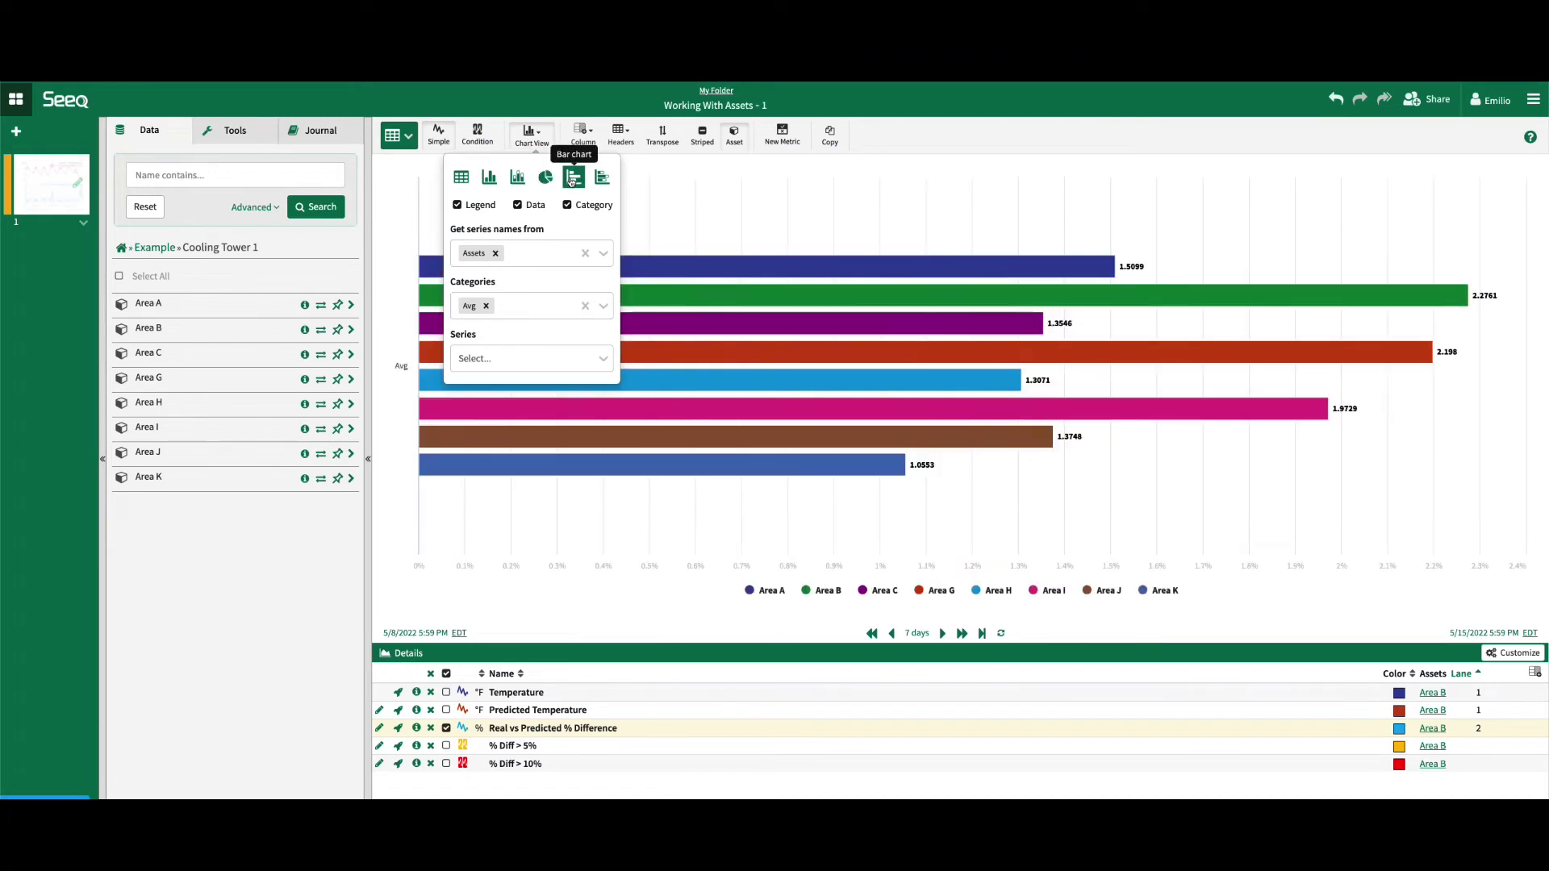
click(462, 179)
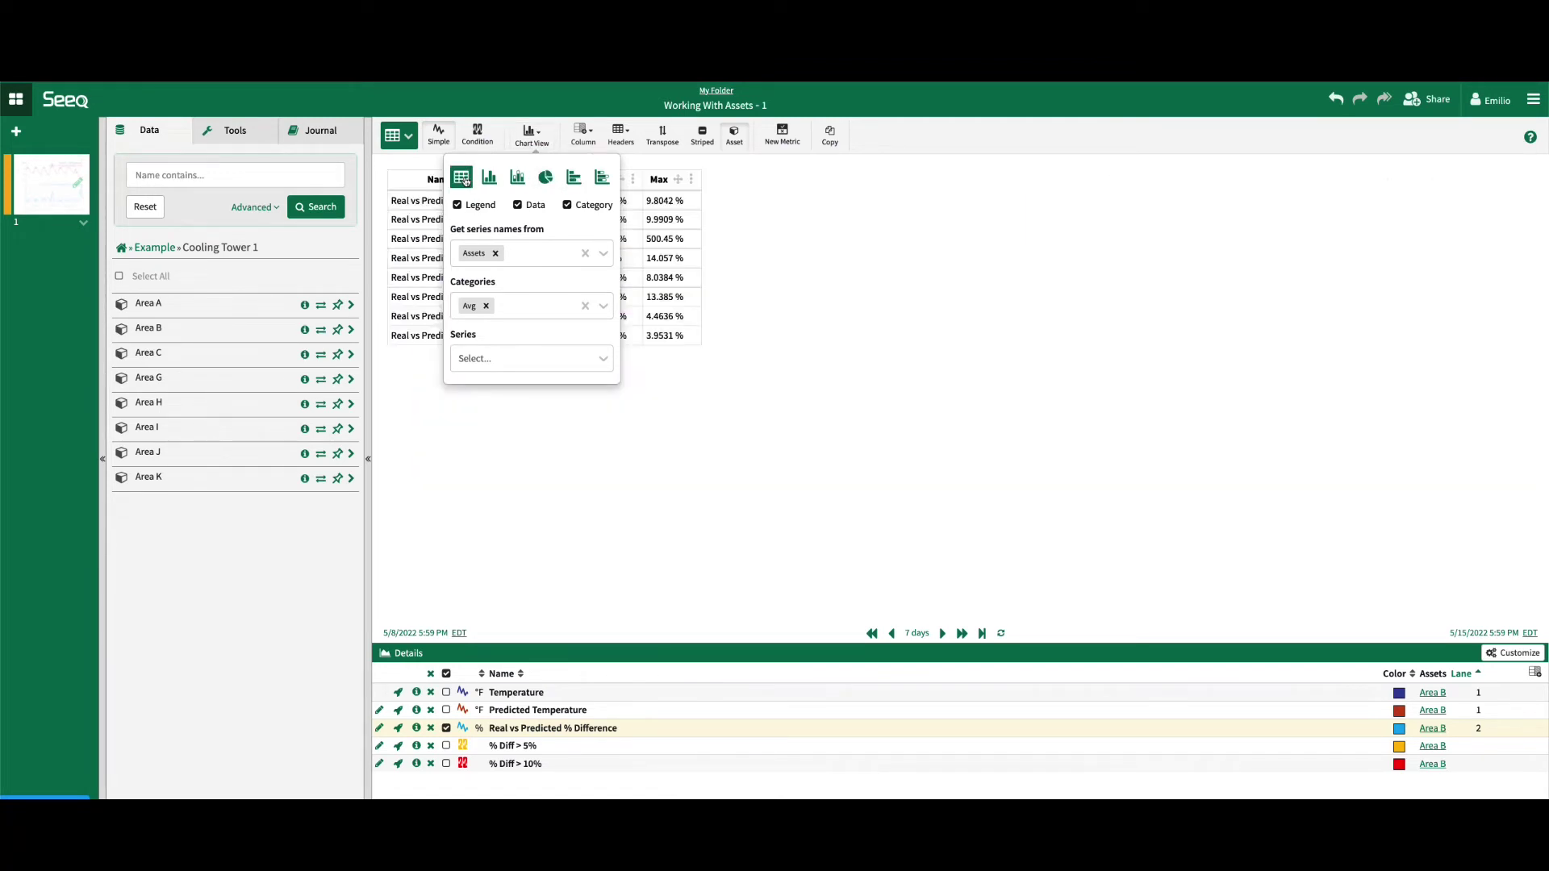
click(545, 105)
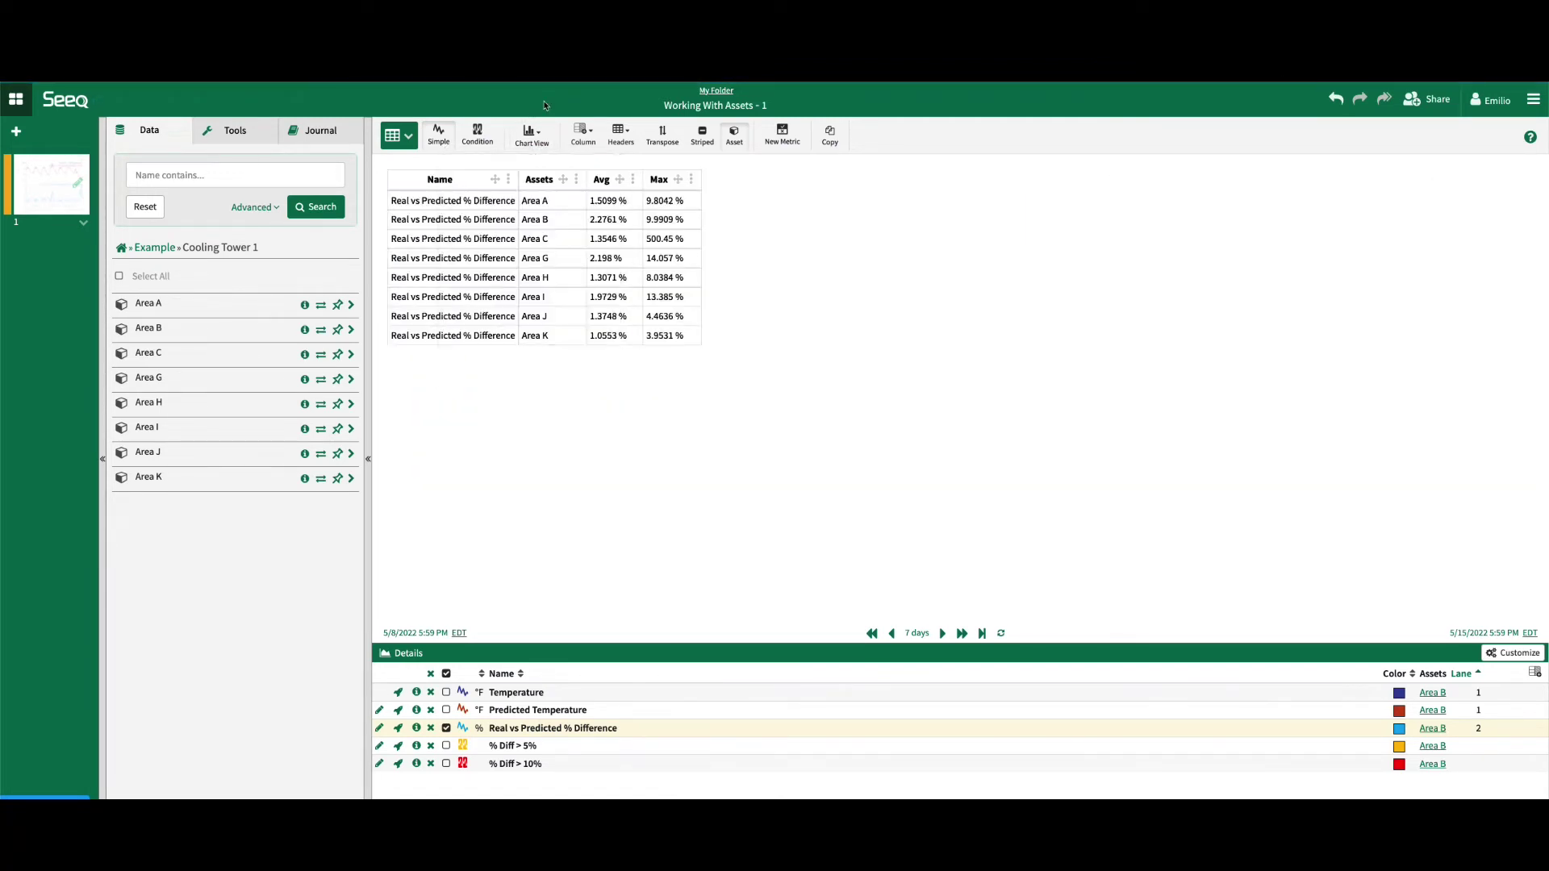
- Switch to a treemap with yellow priority for % Diff > 5% and red for % Diff > 10%
click(410, 135)
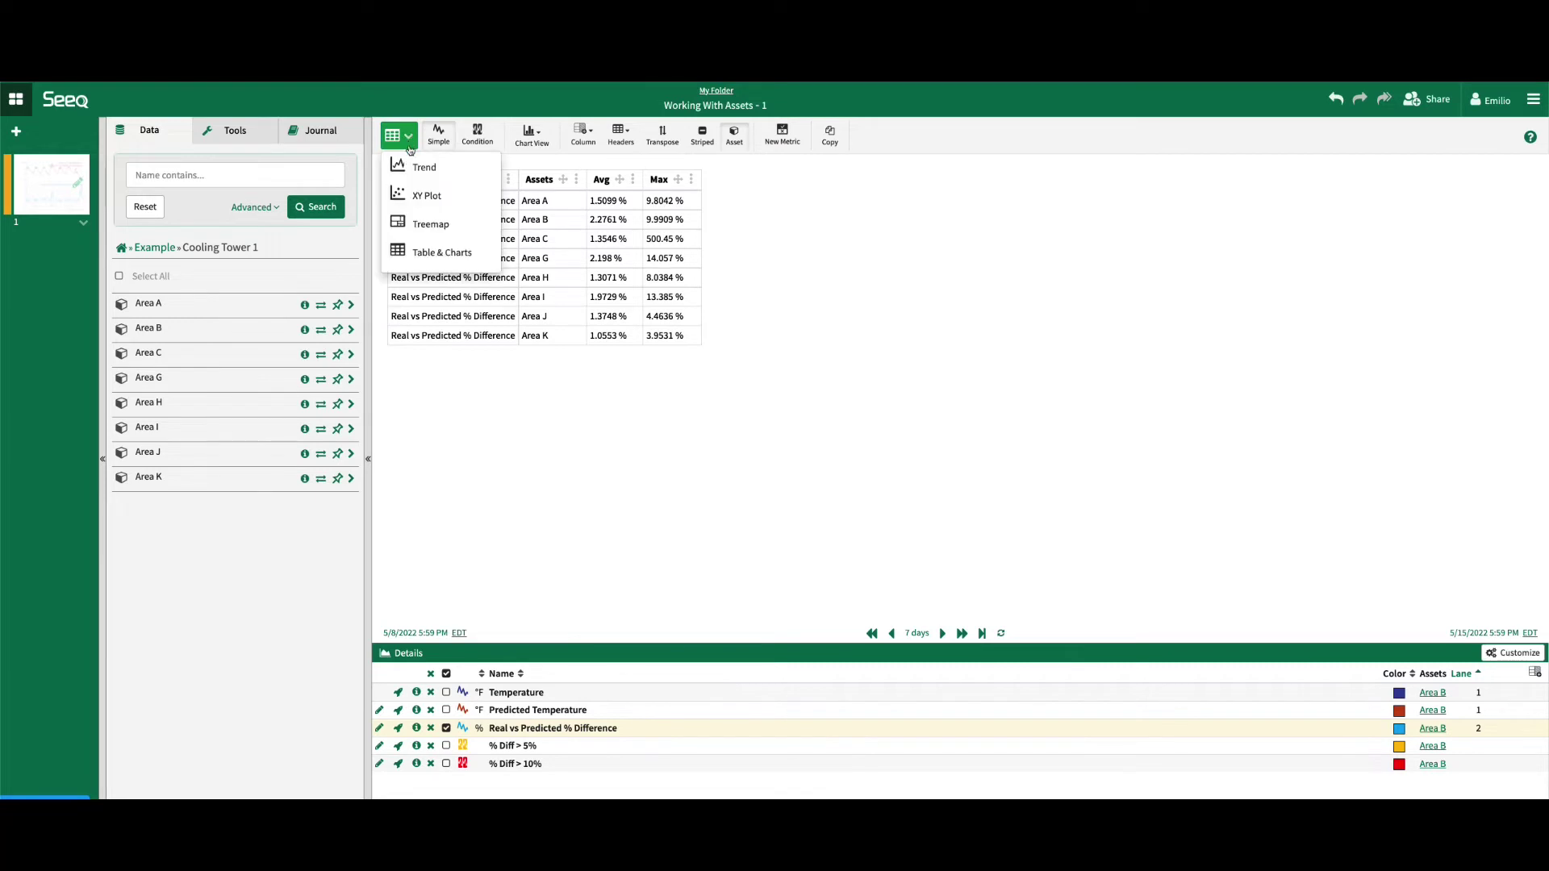
click(440, 230)
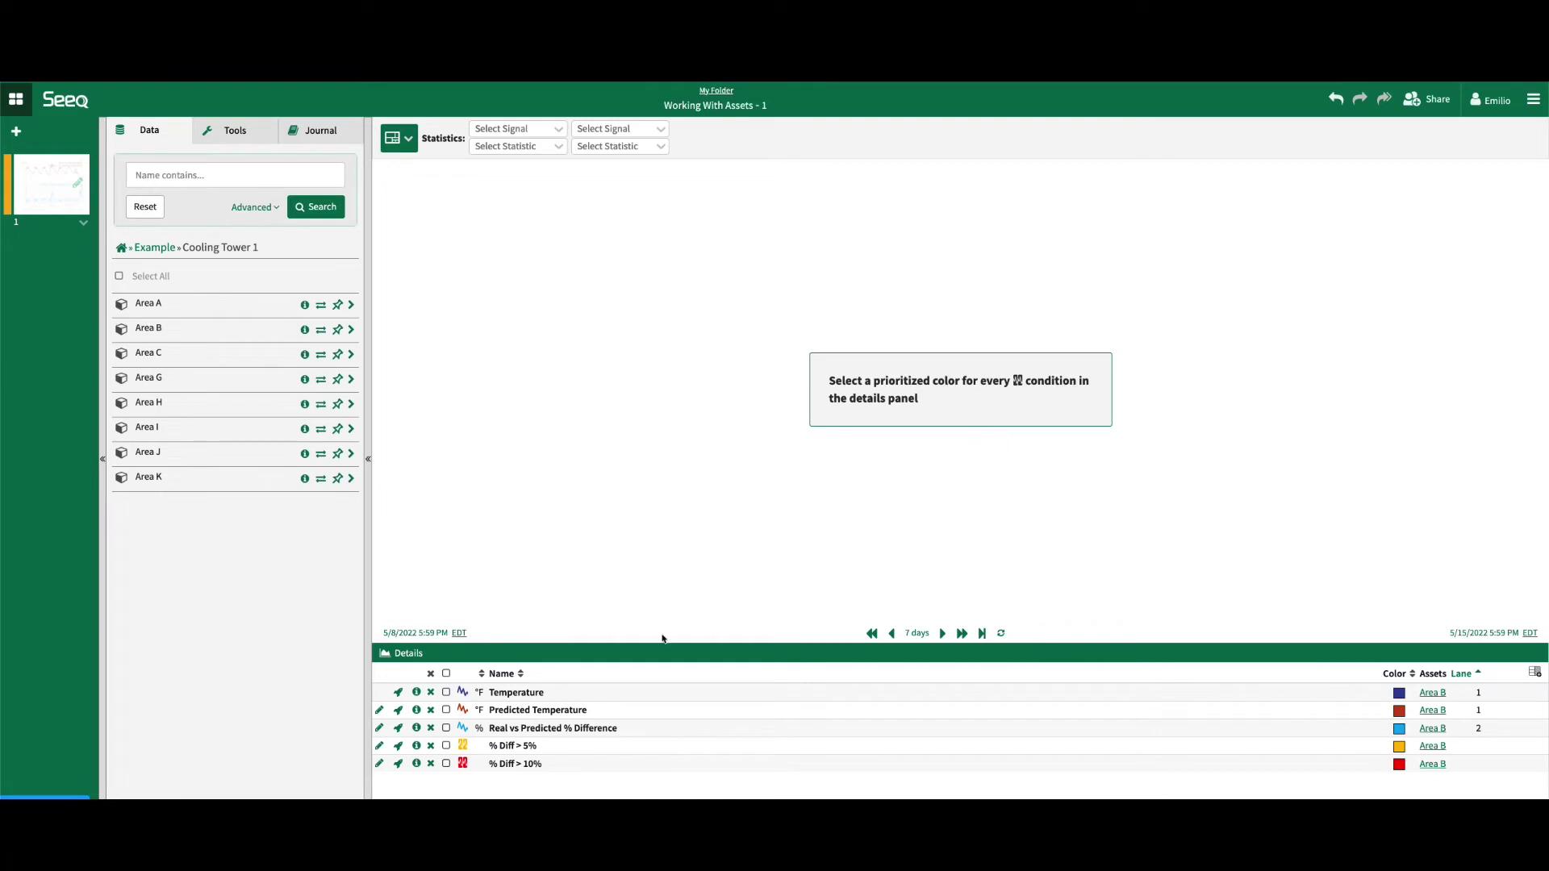
click(1400, 747)
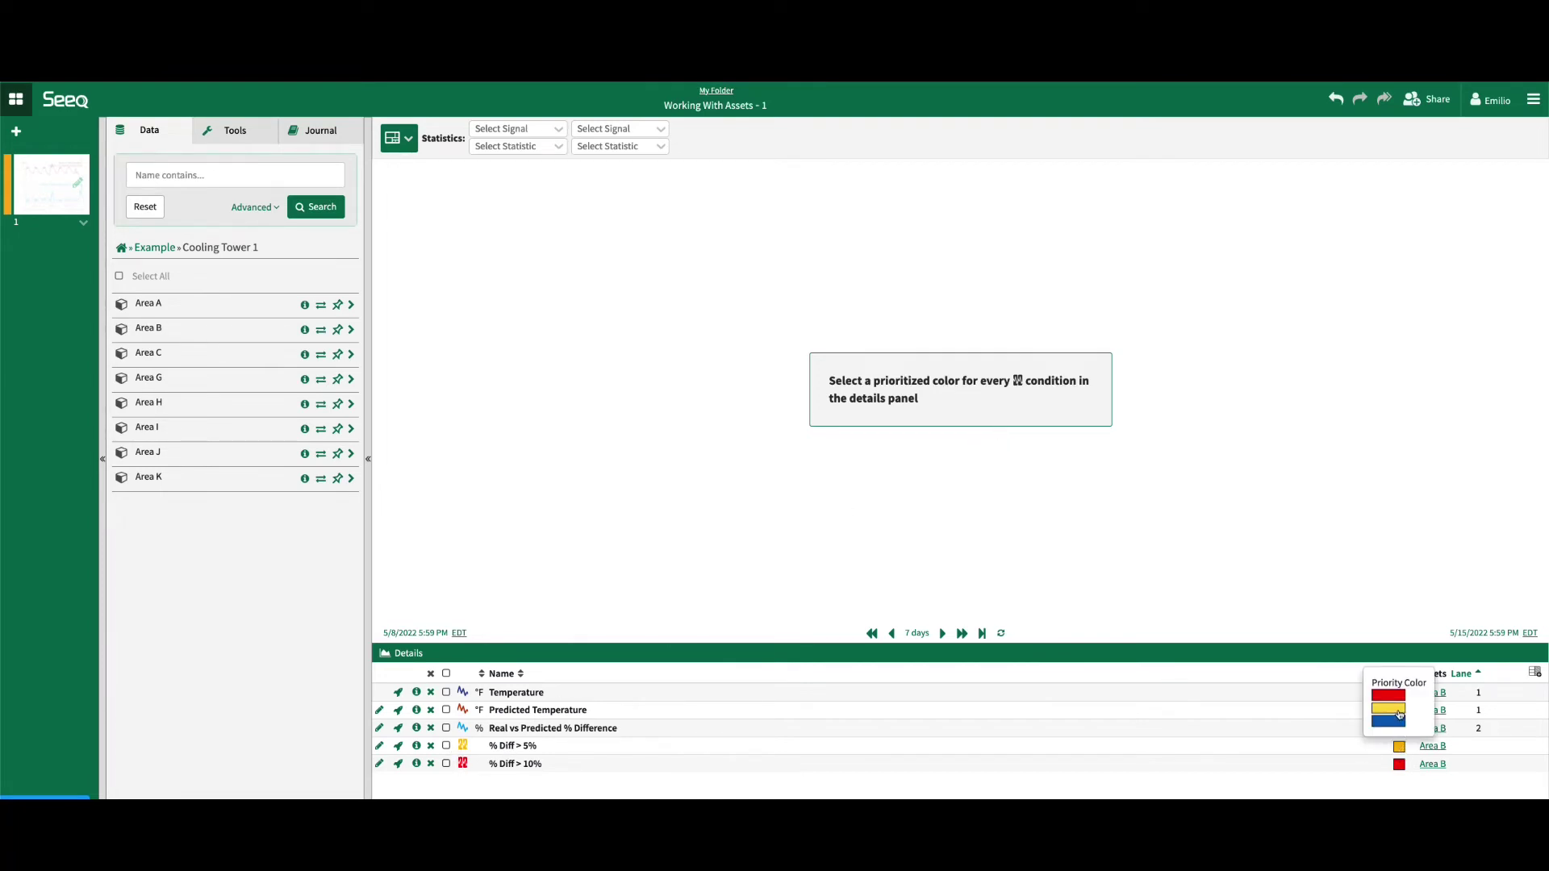
click(1399, 715)
click(1401, 767)
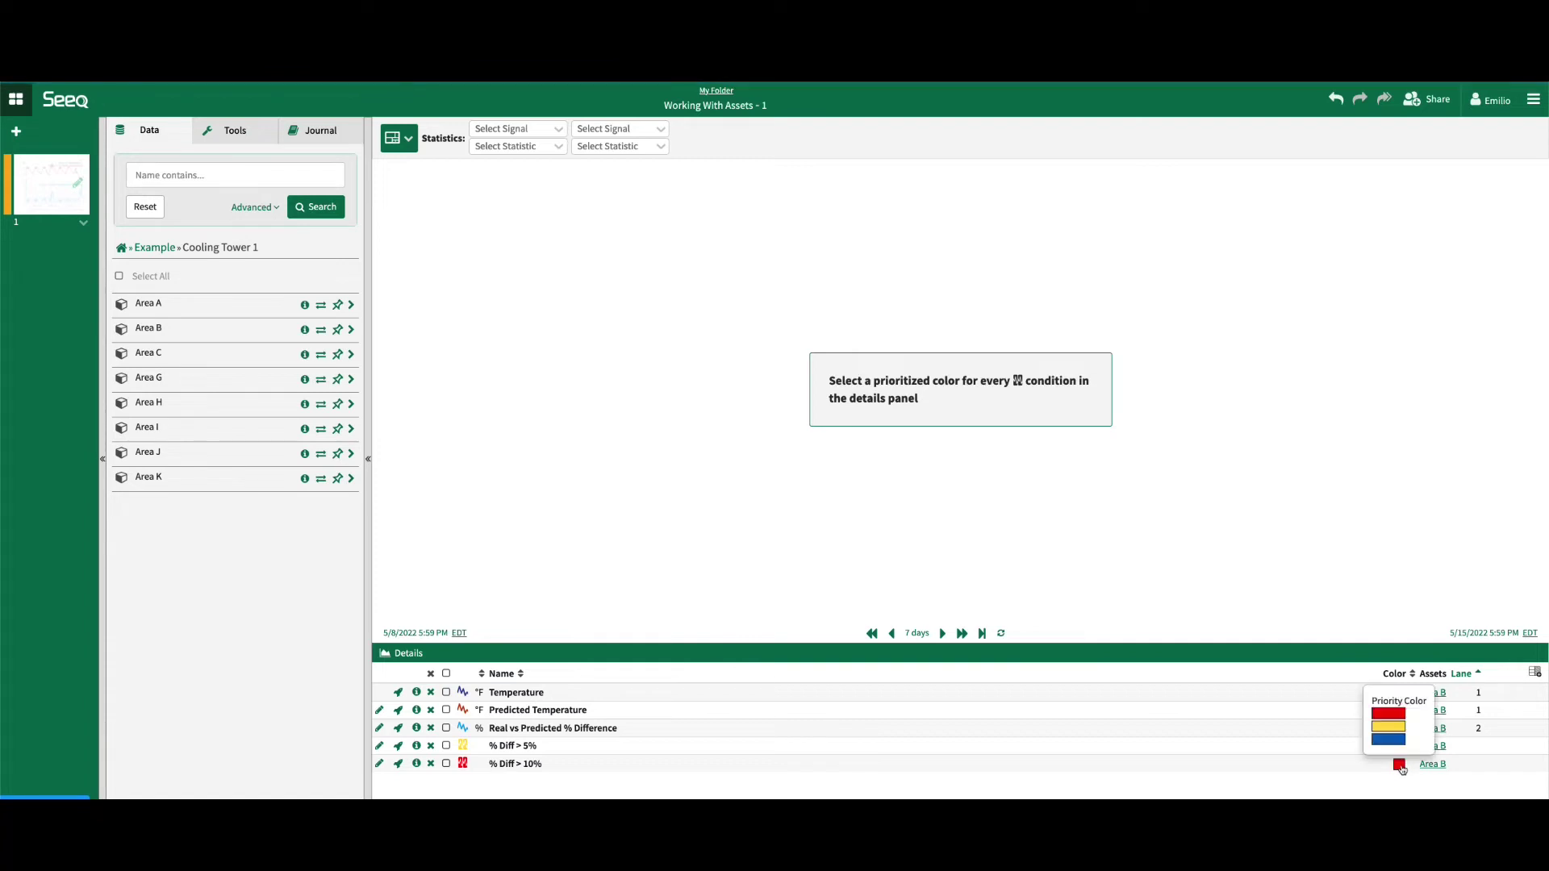
click(1393, 717)
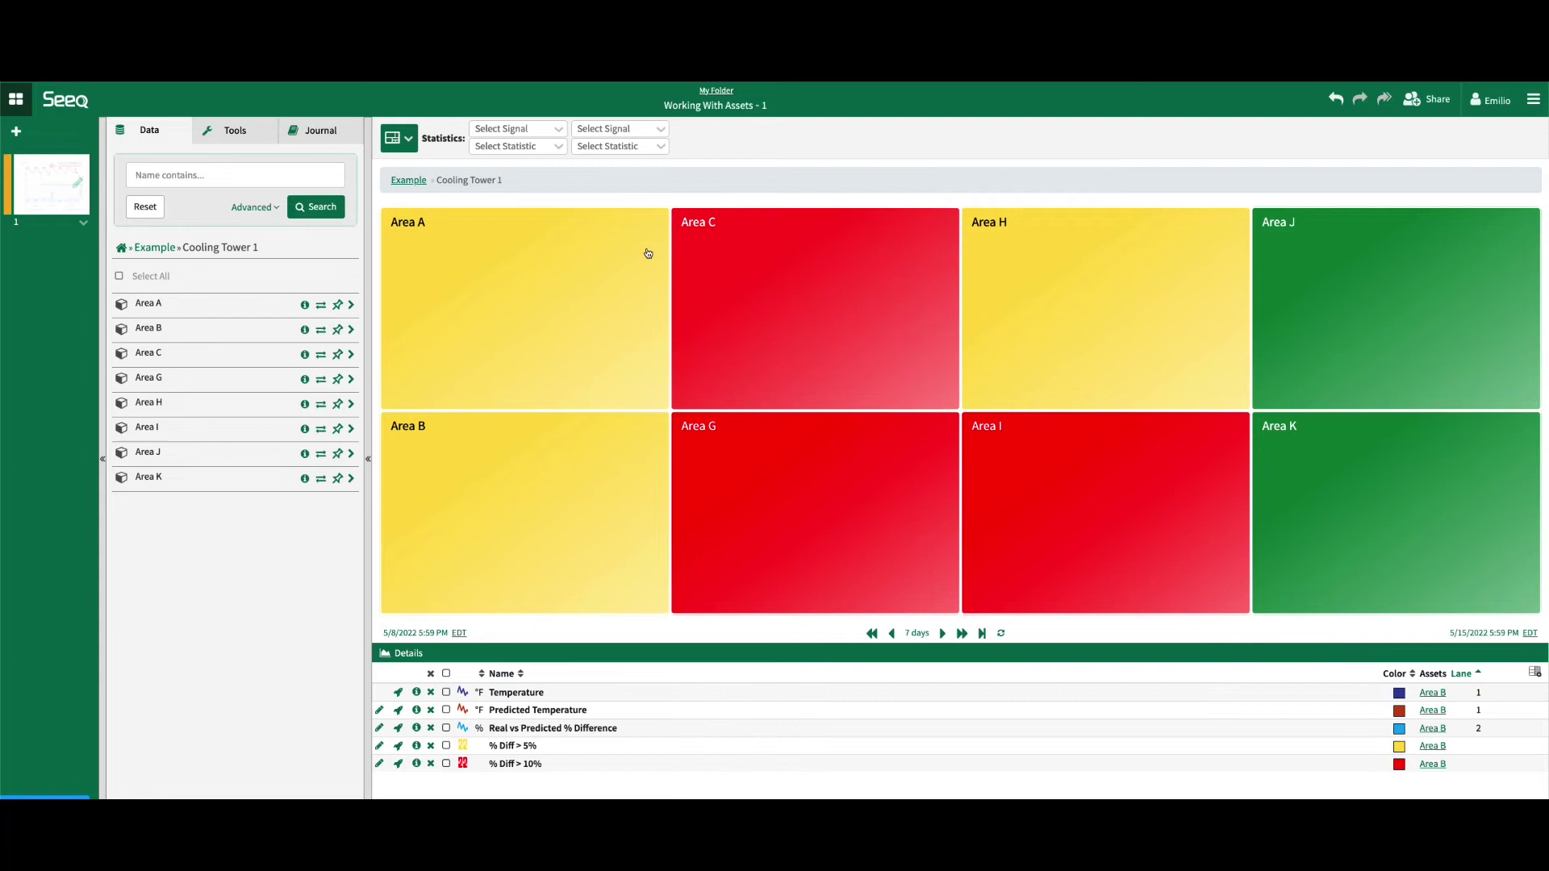
- Label treemap tiles with maximum Predicted Temperature and maximum Real vs Predicted % Difference
click(516, 130)
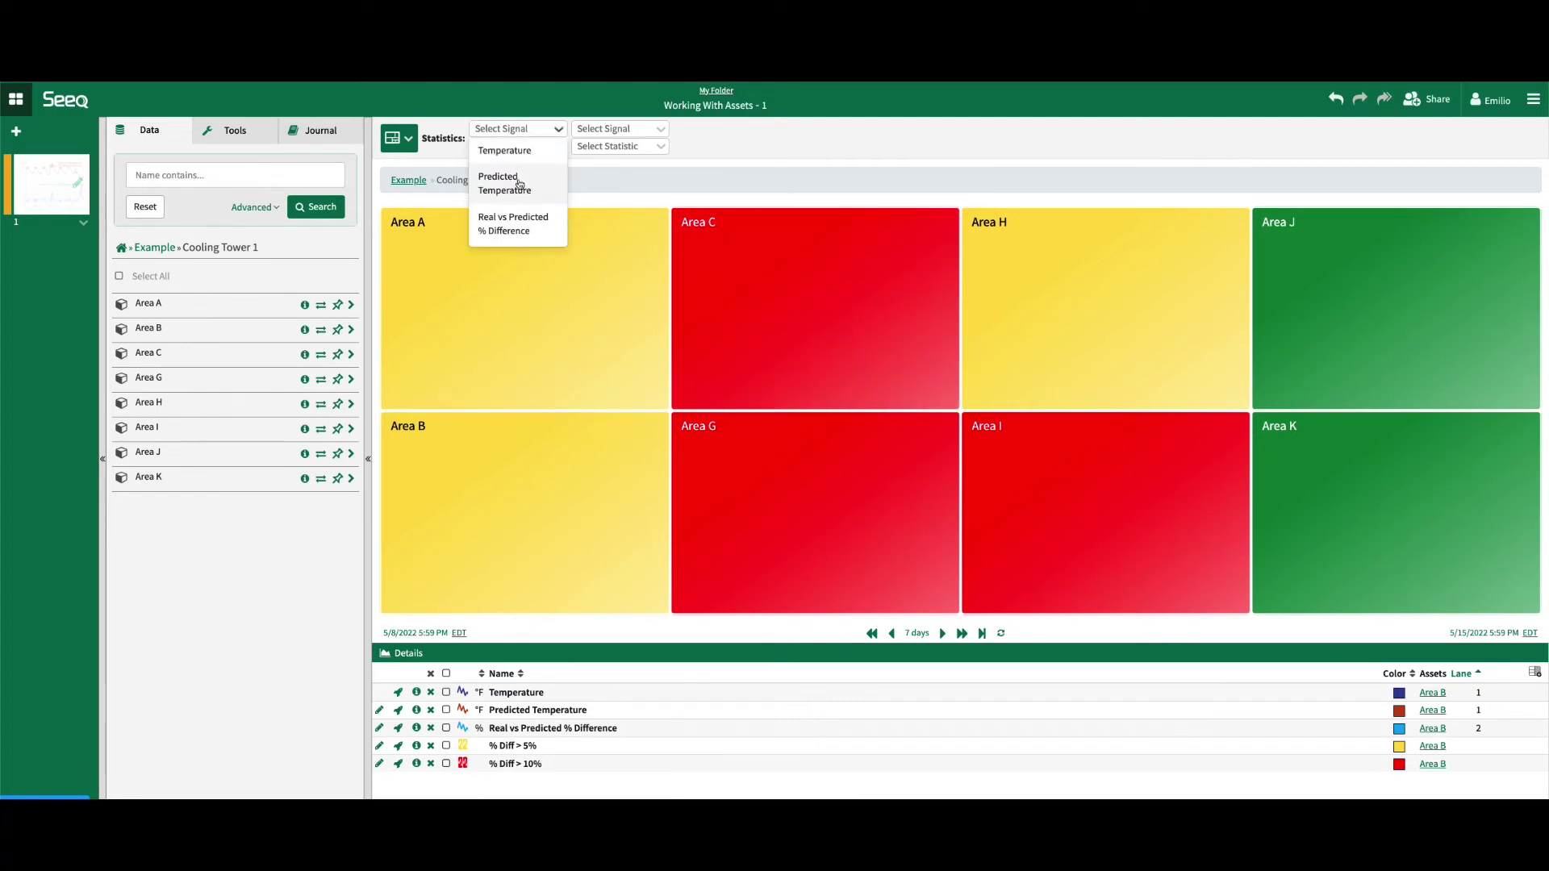
click(504, 184)
click(536, 150)
click(507, 193)
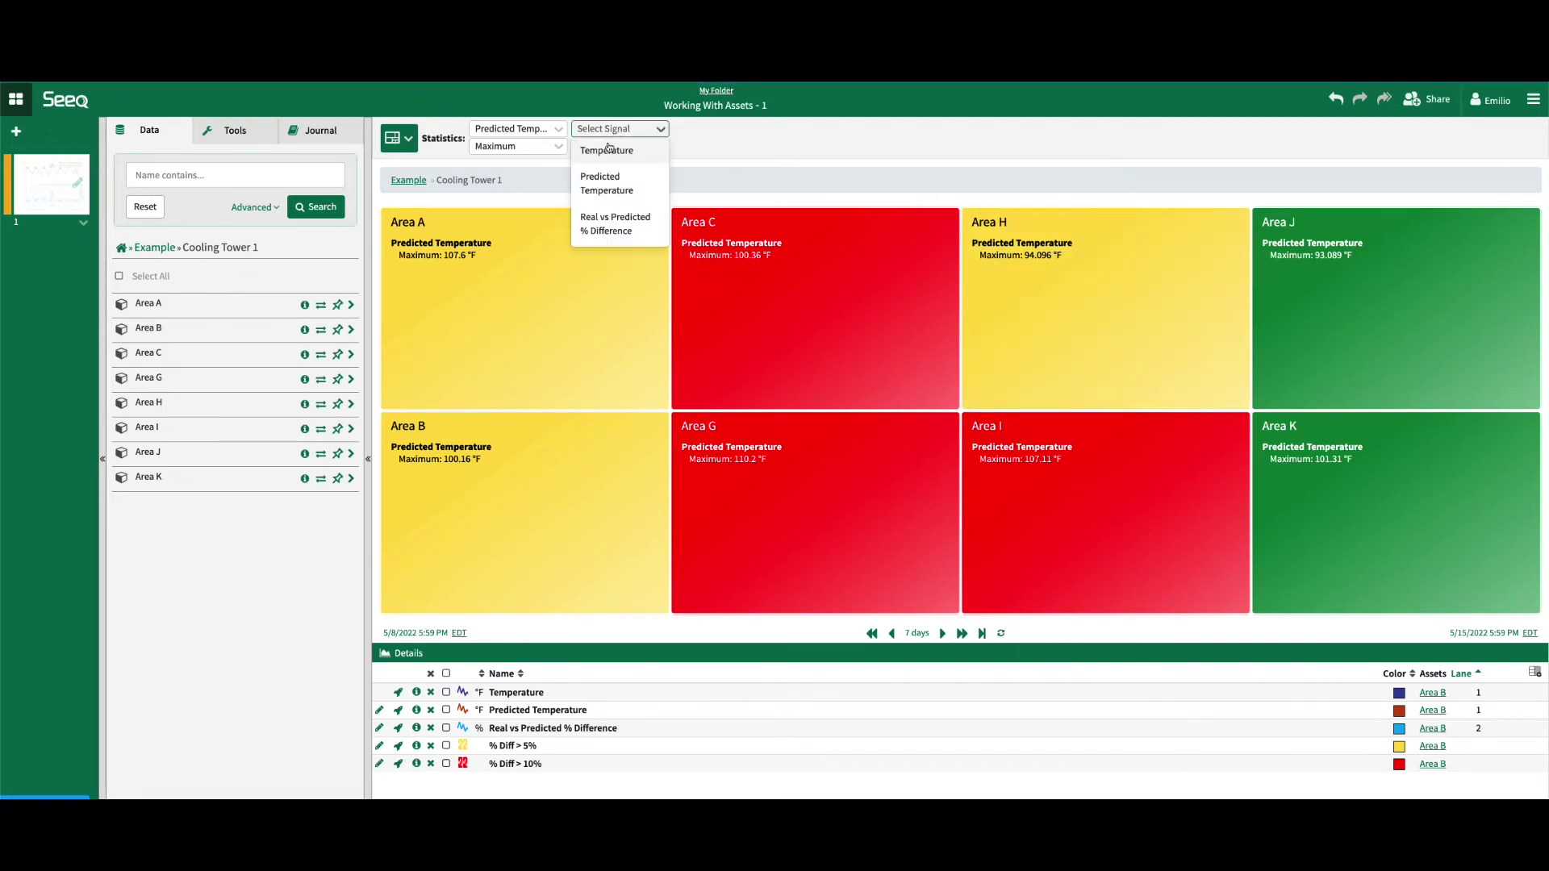
click(615, 223)
click(615, 146)
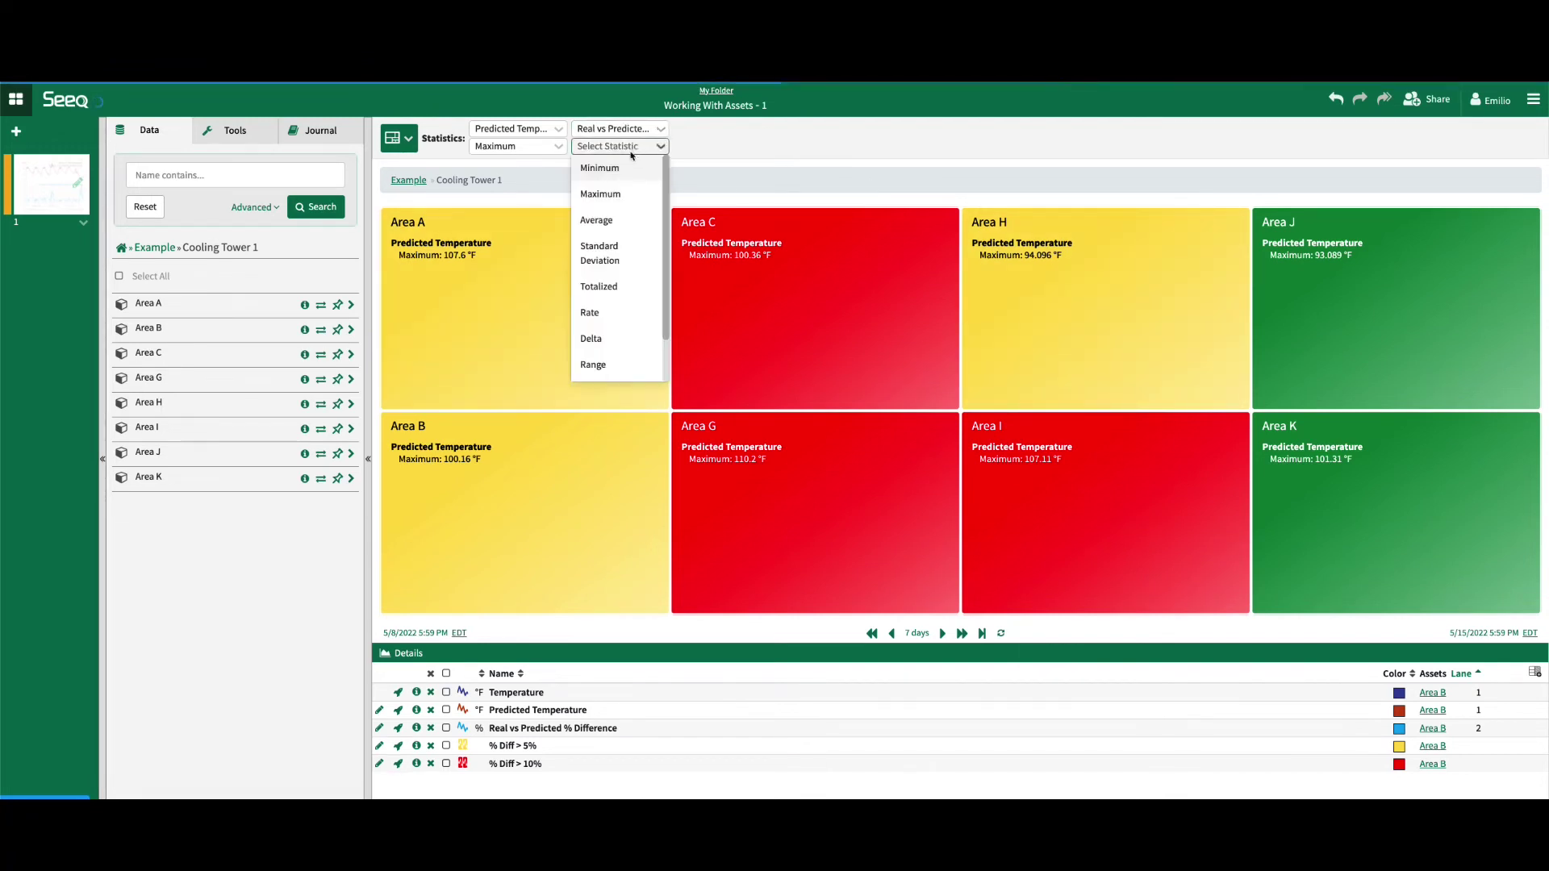
click(622, 193)
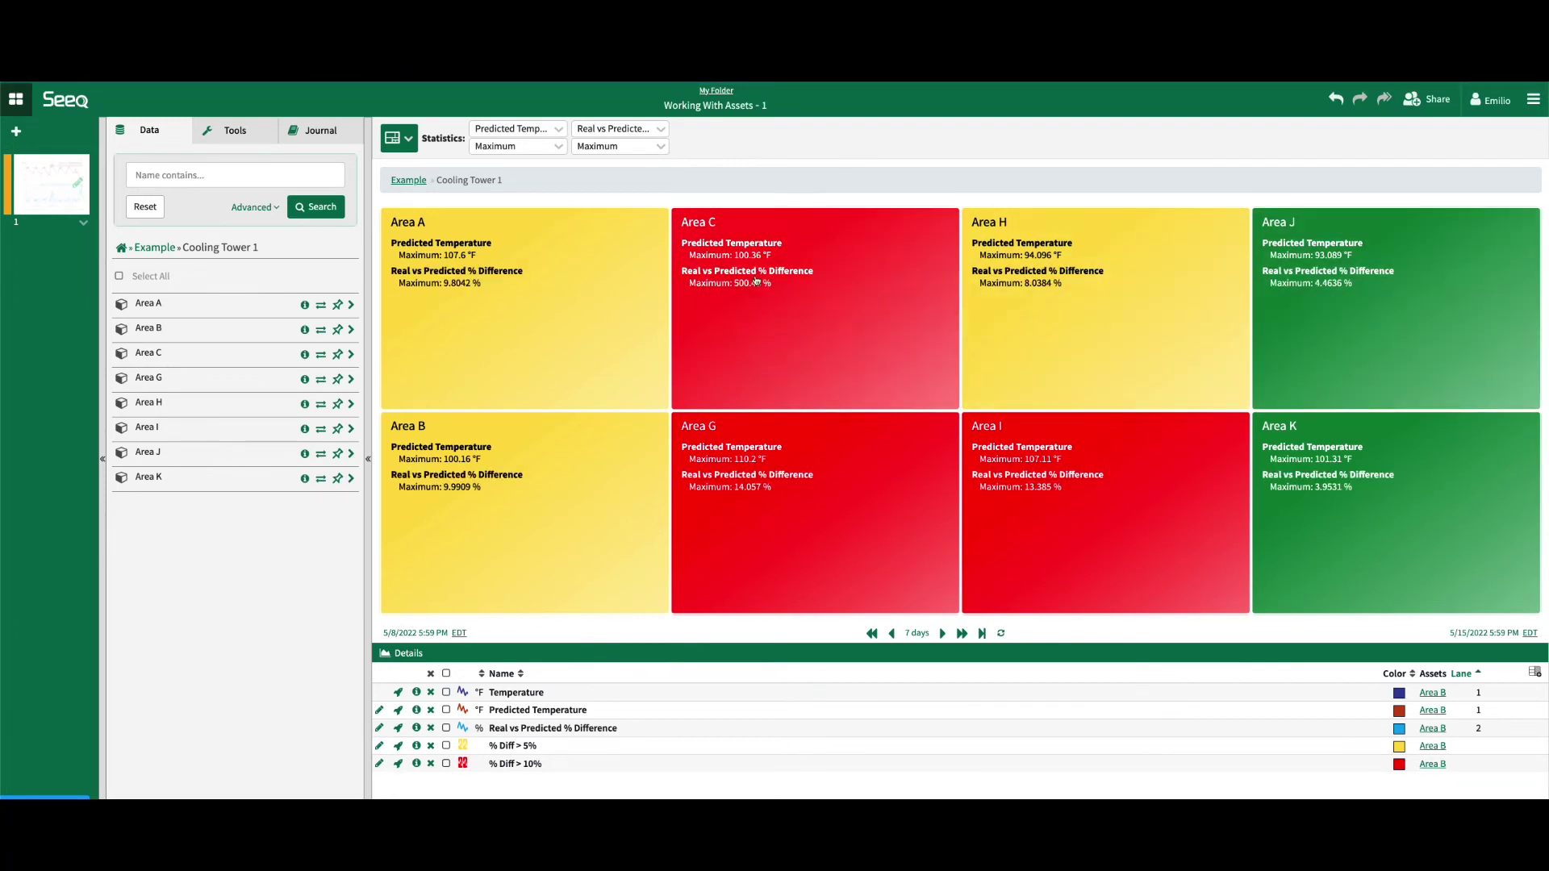
- Go up to Example, drill into Cooling Tower 2, and open Area D's trend
click(409, 181)
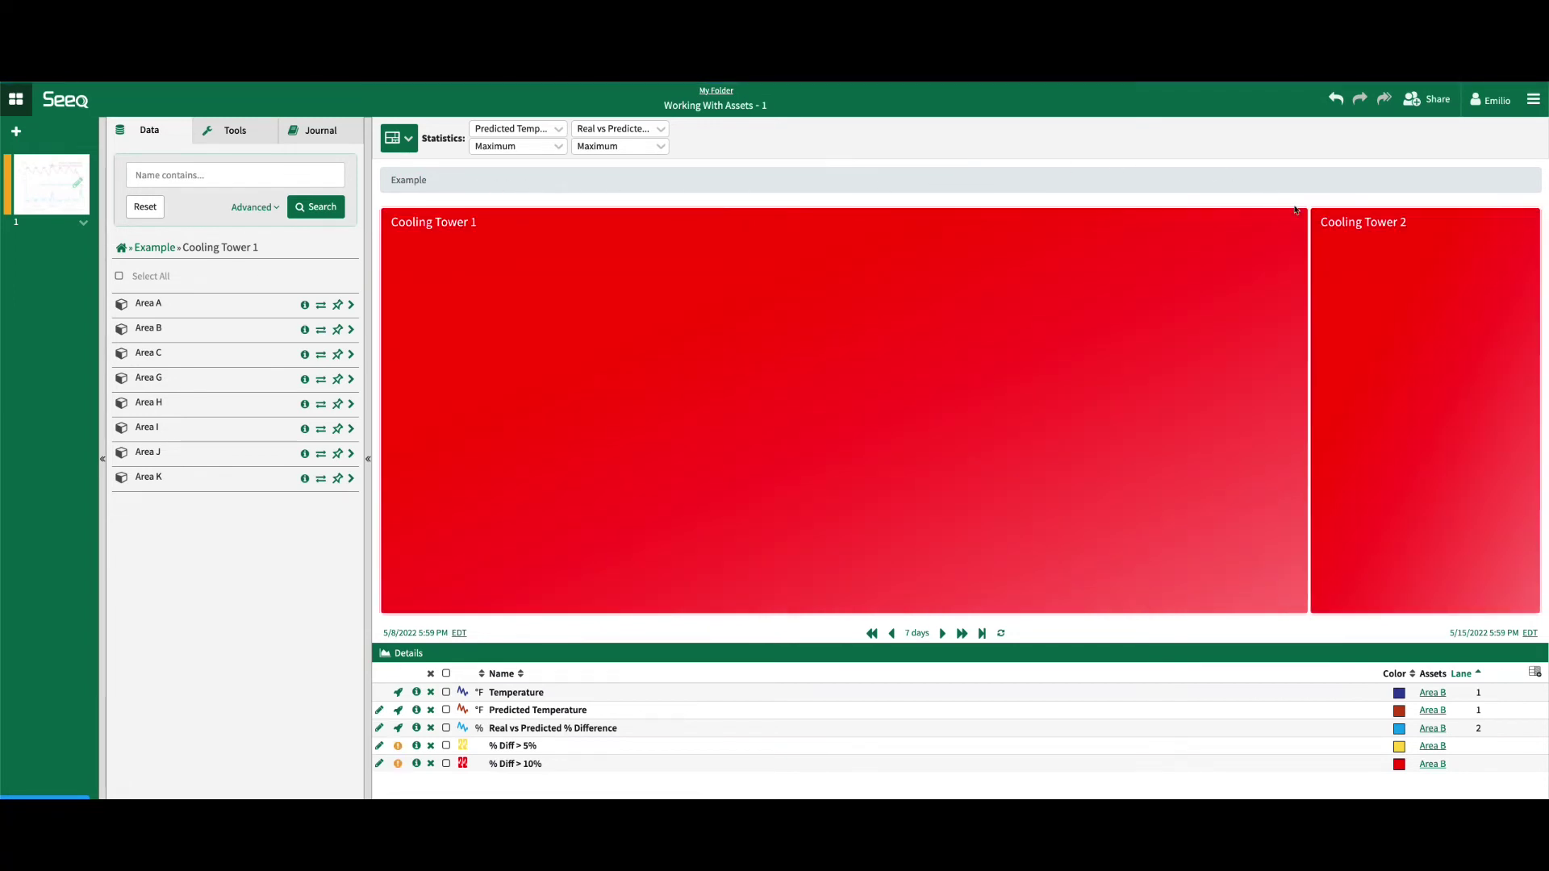
click(1360, 280)
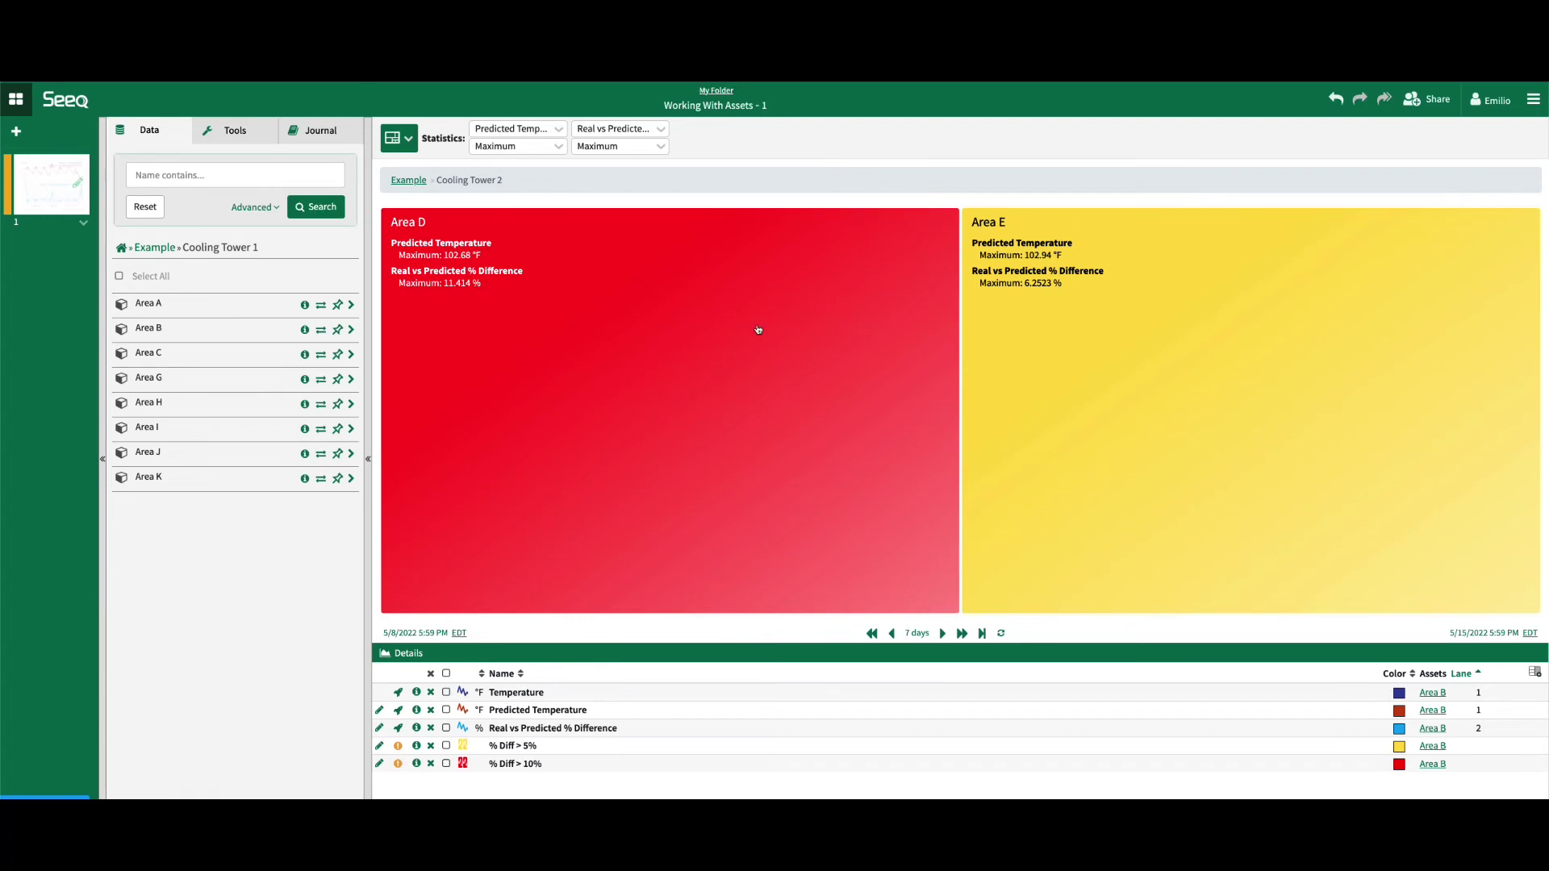
click(758, 329)
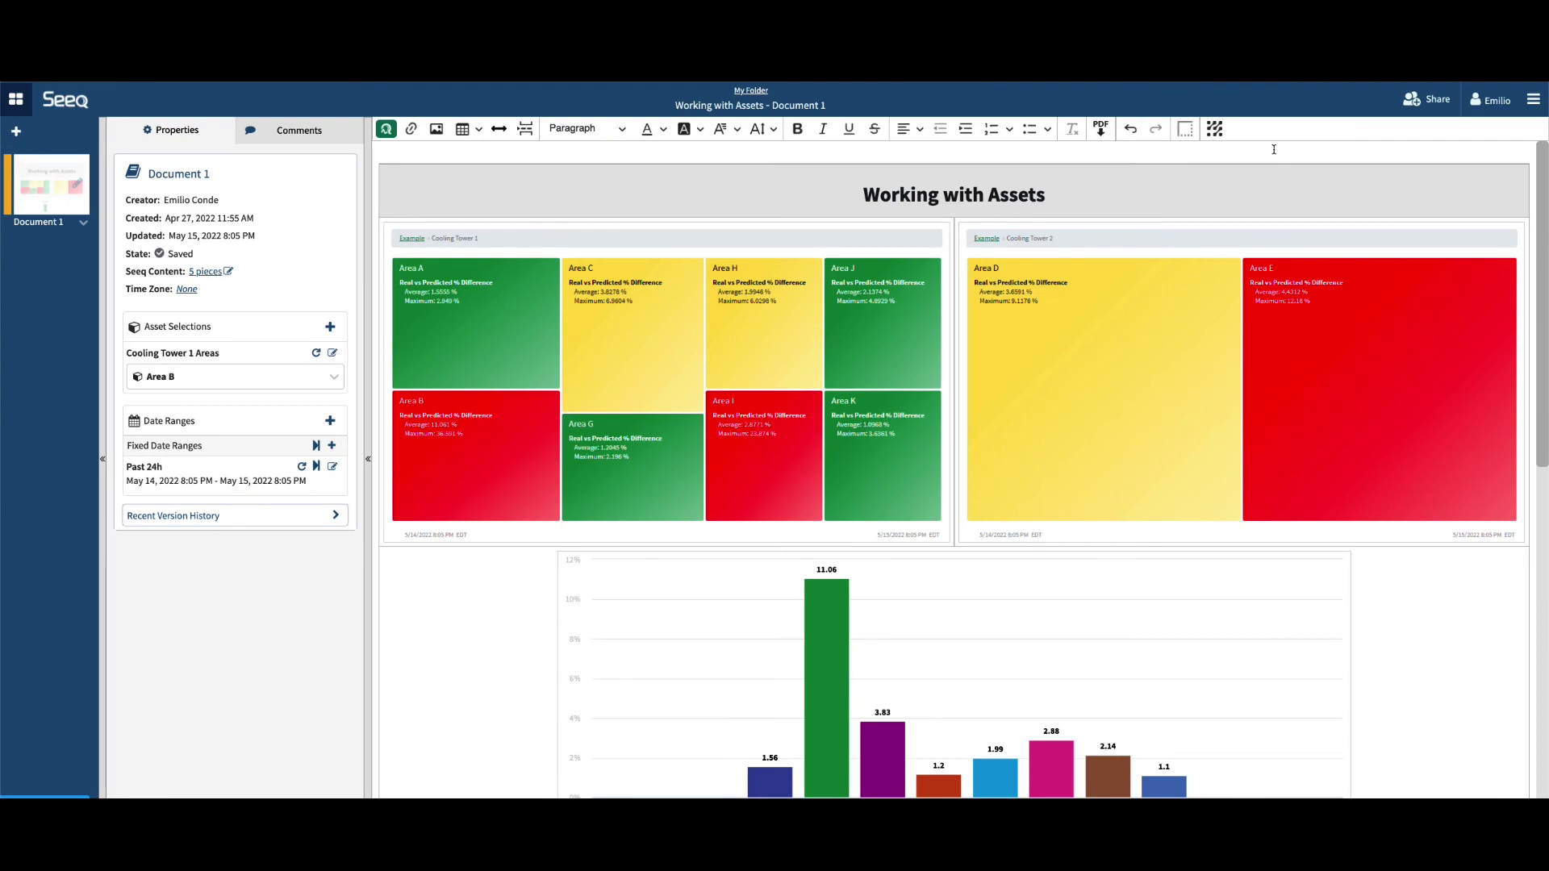
- Scroll through the Working with Assets document's treemaps, bar chart, table and Area B trend
scroll(1331, 170, down, 2)
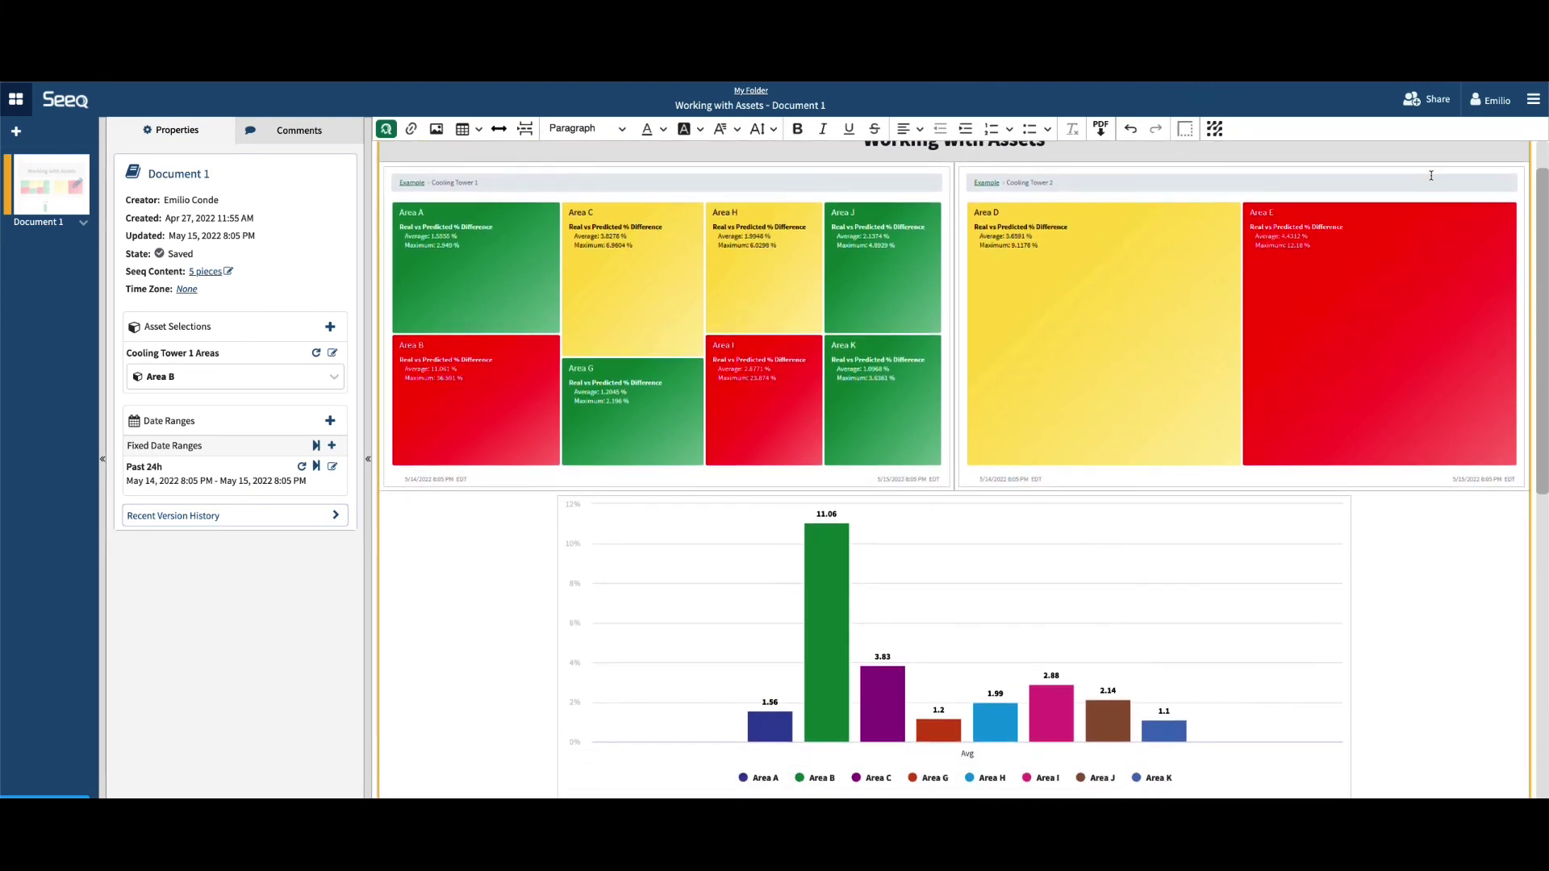
scroll(1439, 258, down, 4)
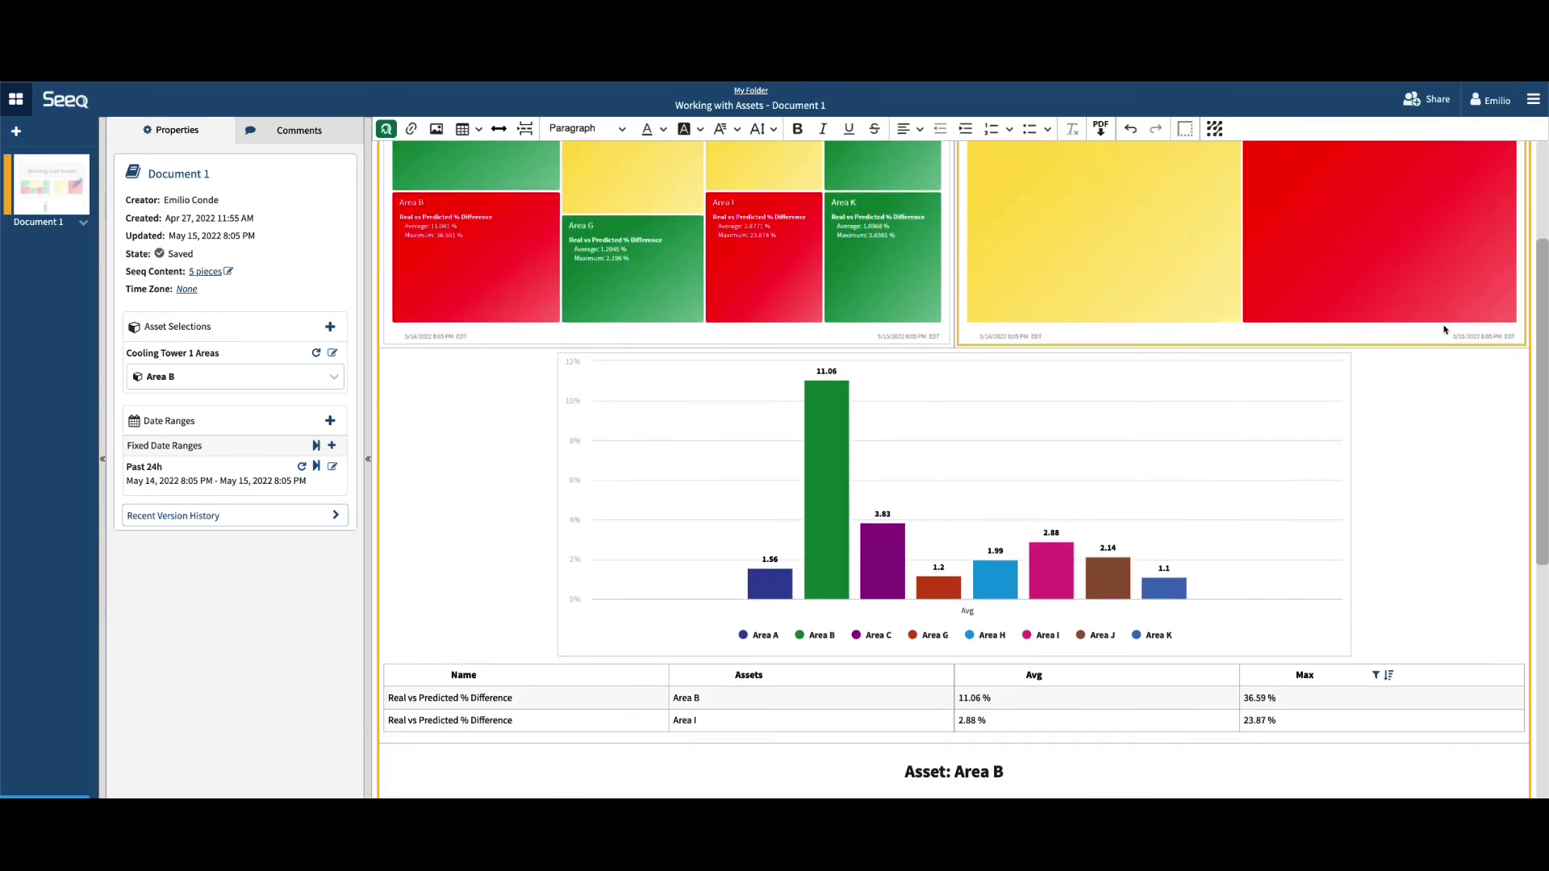
scroll(1442, 326, down, 2)
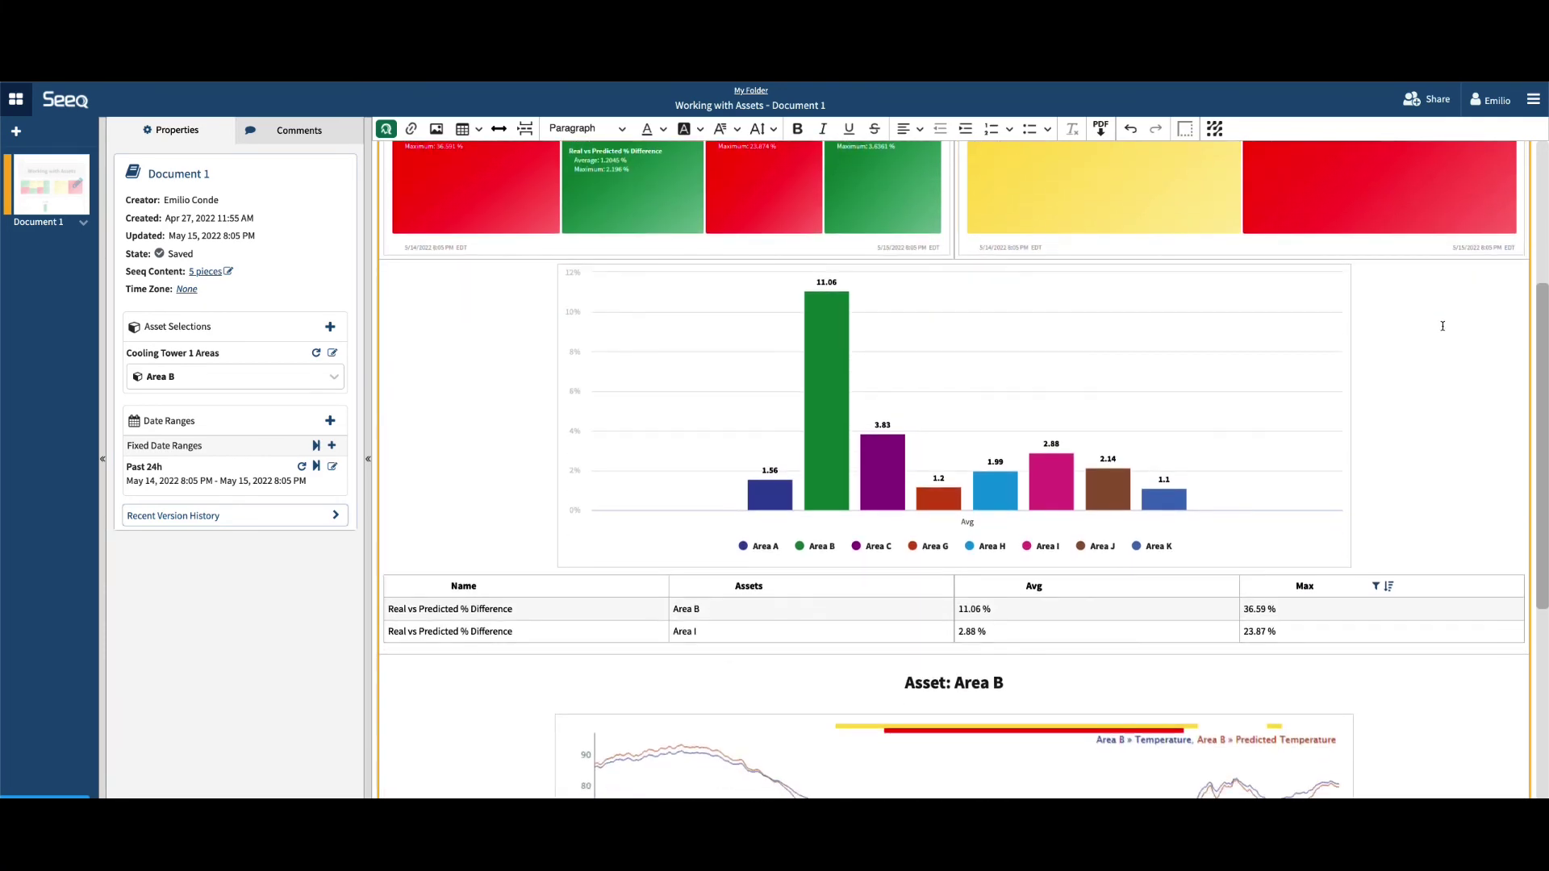
scroll(1442, 326, down, 8)
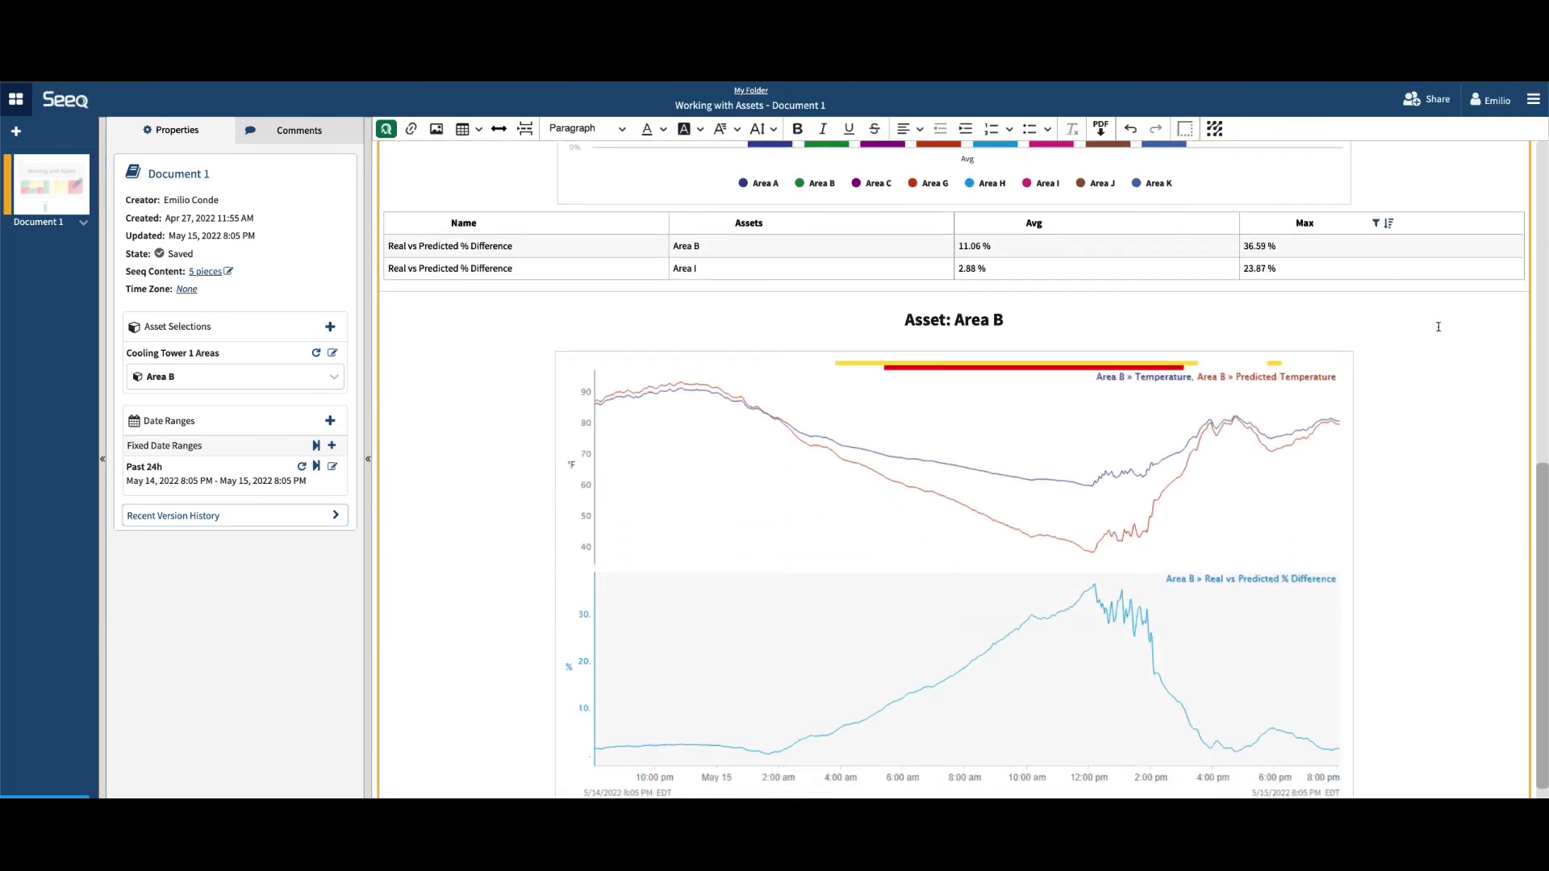
scroll(1287, 267, down, 1)
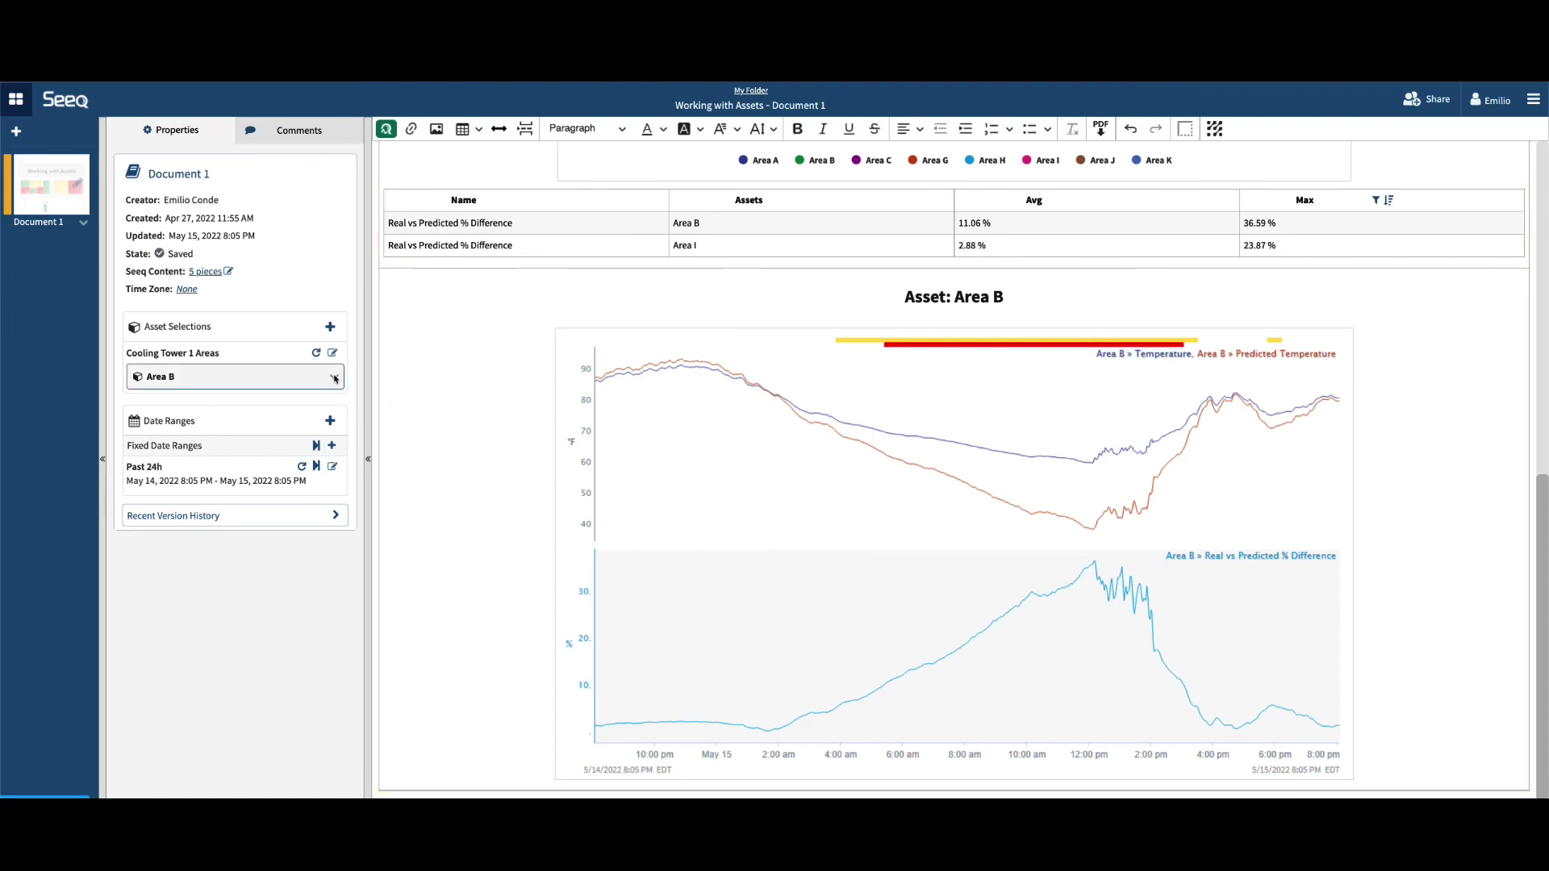
- Change the Cooling Tower 1 Areas asset selection from Area B to Area I
click(334, 377)
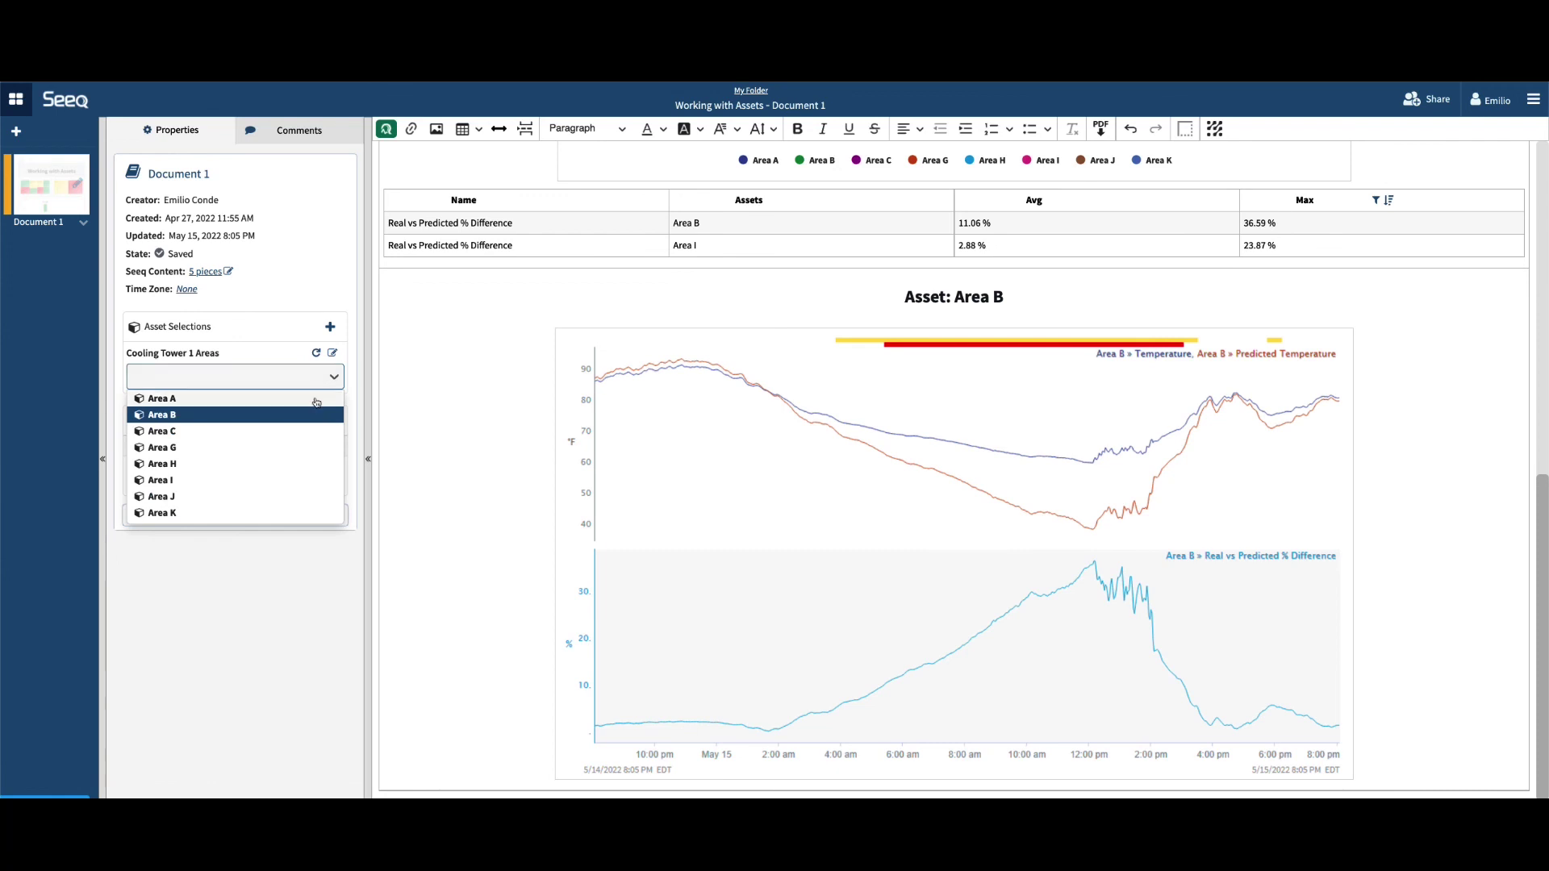
click(309, 482)
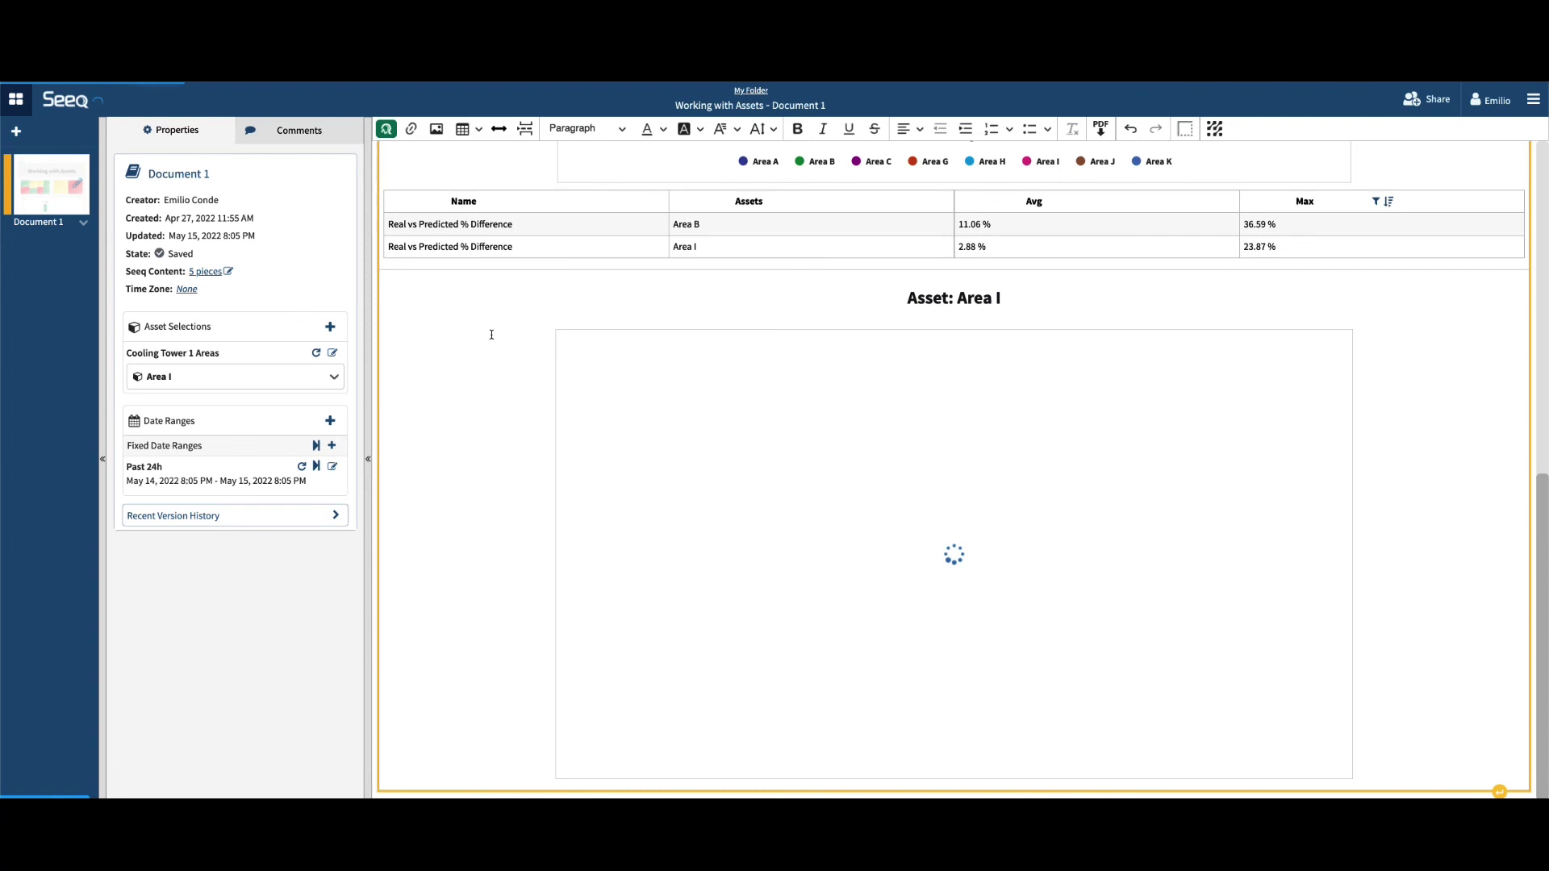